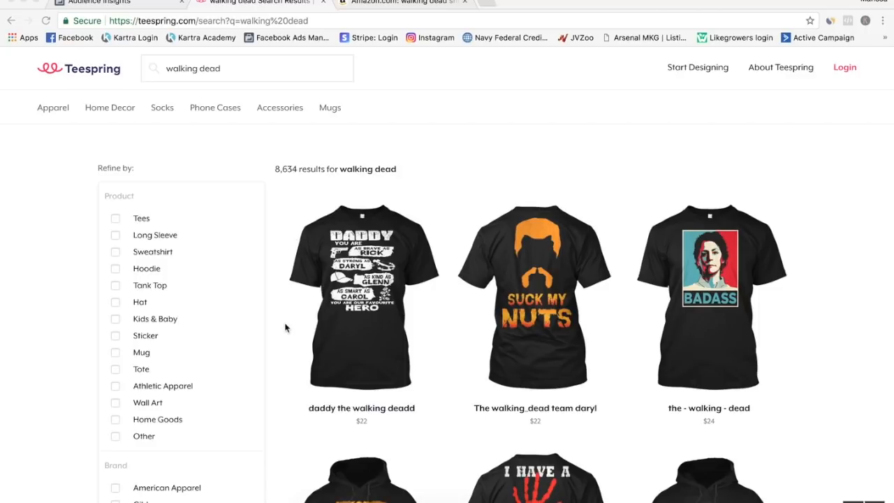
Browse the Teespring search results for walking dead shirt and hoodie designs.
{"action": "scroll", "coordinate": [287, 325], "scroll_direction": "down", "scroll_amount": 3}
{"action": "scroll", "coordinate": [285, 328], "scroll_direction": "down", "scroll_amount": 1}
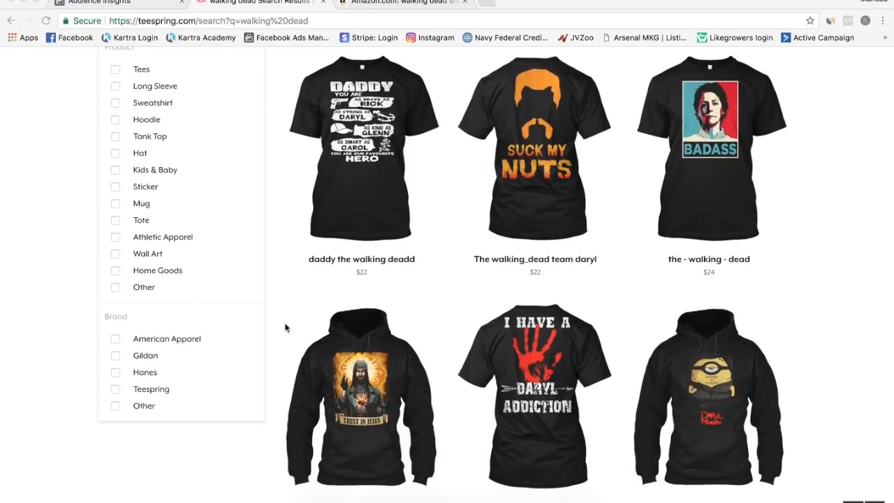
{"action": "scroll", "coordinate": [285, 328], "scroll_direction": "down", "scroll_amount": 10}
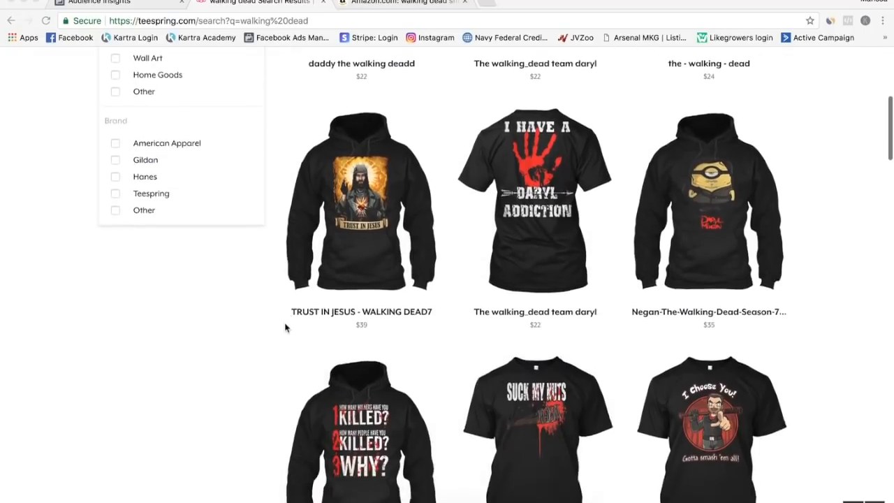
{"action": "scroll", "coordinate": [285, 326], "scroll_direction": "down", "scroll_amount": 1}
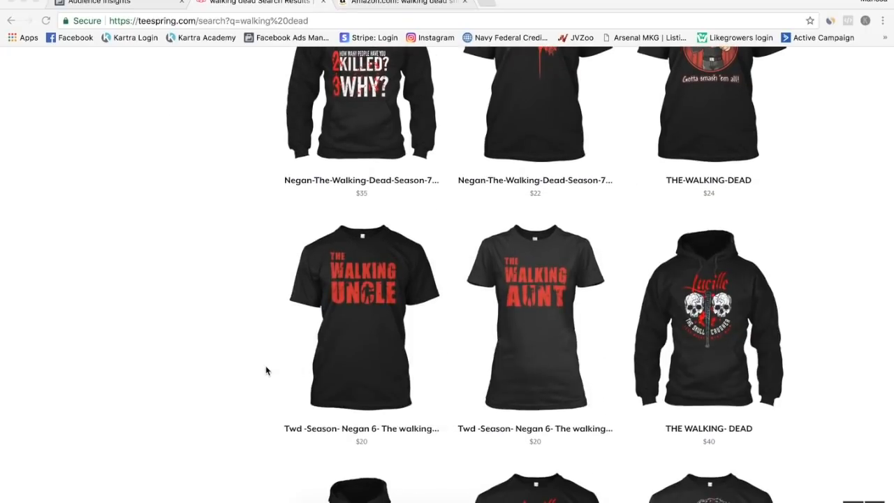
{"action": "scroll", "coordinate": [265, 369], "scroll_direction": "down", "scroll_amount": 2}
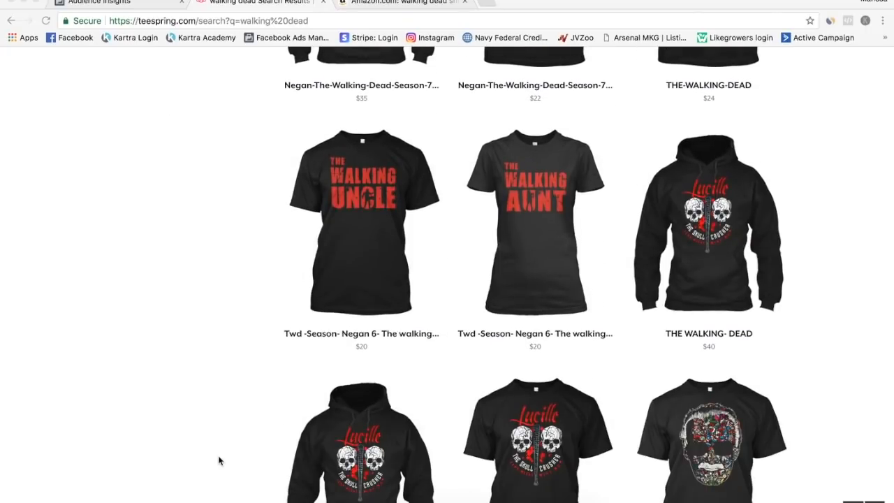
{"action": "scroll", "coordinate": [219, 461], "scroll_direction": "down", "scroll_amount": 2}
{"action": "scroll", "coordinate": [218, 462], "scroll_direction": "down", "scroll_amount": 3}
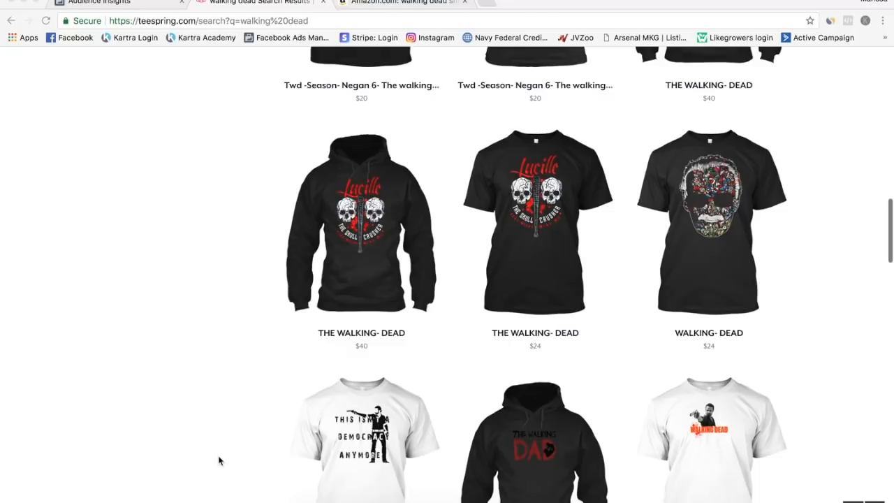
{"action": "scroll", "coordinate": [219, 461], "scroll_direction": "down", "scroll_amount": 1}
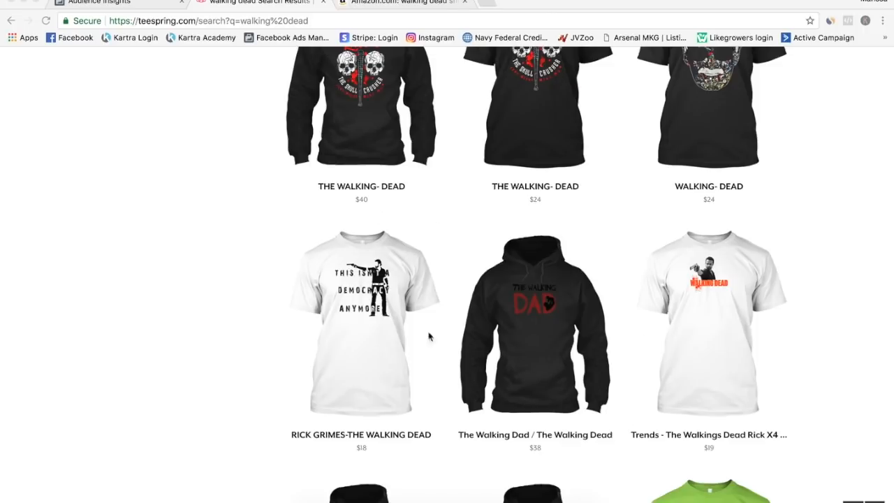
{"action": "scroll", "coordinate": [417, 371], "scroll_direction": "down", "scroll_amount": 2}
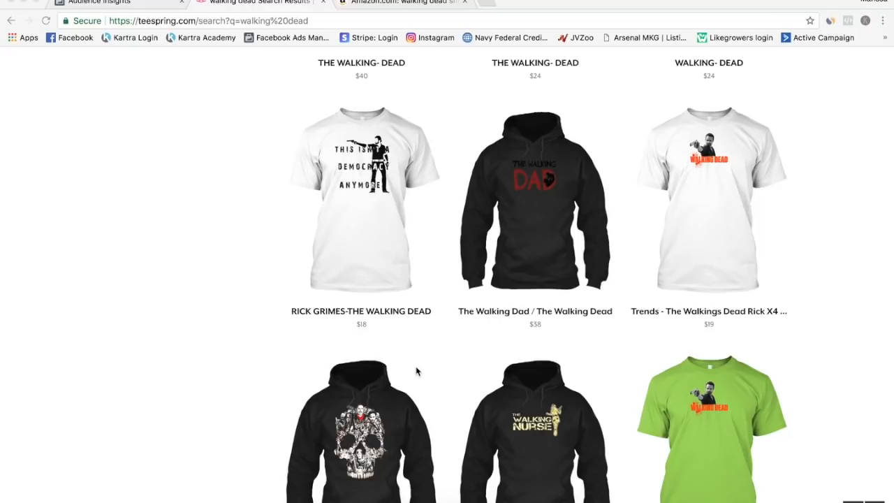
{"action": "scroll", "coordinate": [417, 371], "scroll_direction": "down", "scroll_amount": 1}
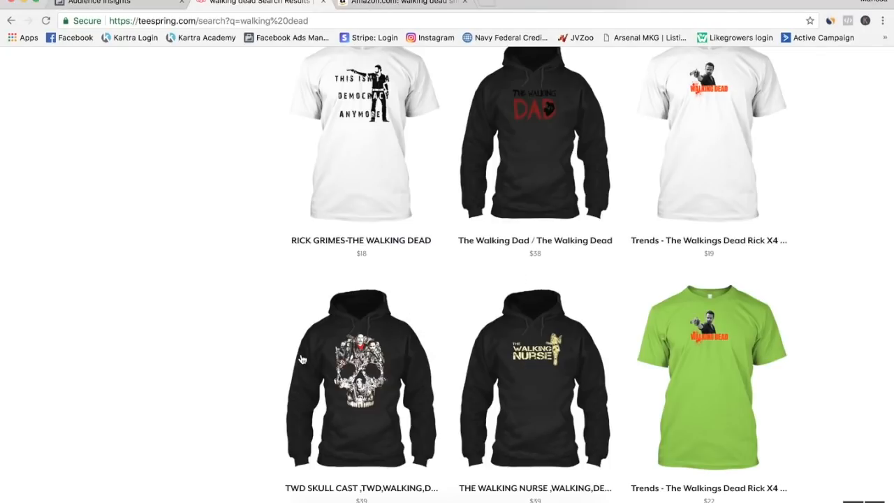
Examine the skull cast, Walking Nurse, green Walking Dead and Lucille designs up close in the Teespring results.
{"action": "scroll", "coordinate": [301, 359], "scroll_direction": "up", "scroll_amount": 5}
{"action": "scroll", "coordinate": [301, 359], "scroll_direction": "down", "scroll_amount": 3}
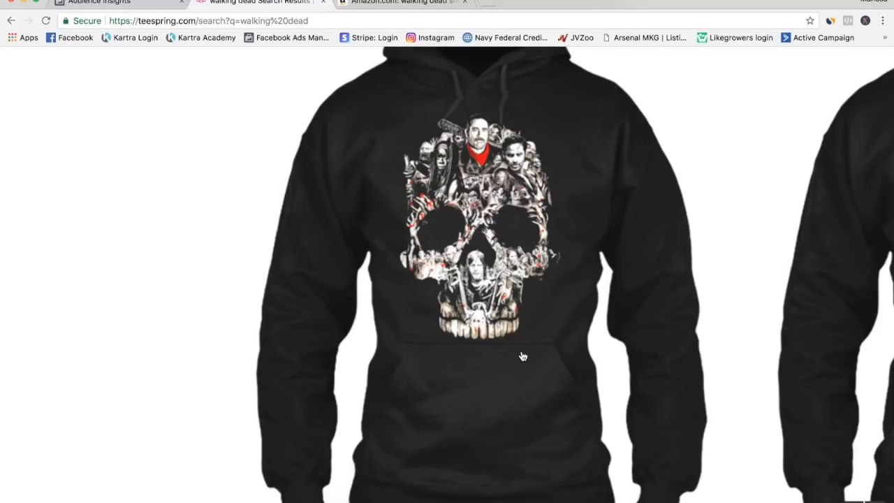
{"action": "scroll", "coordinate": [523, 356], "scroll_direction": "right", "scroll_amount": 10}
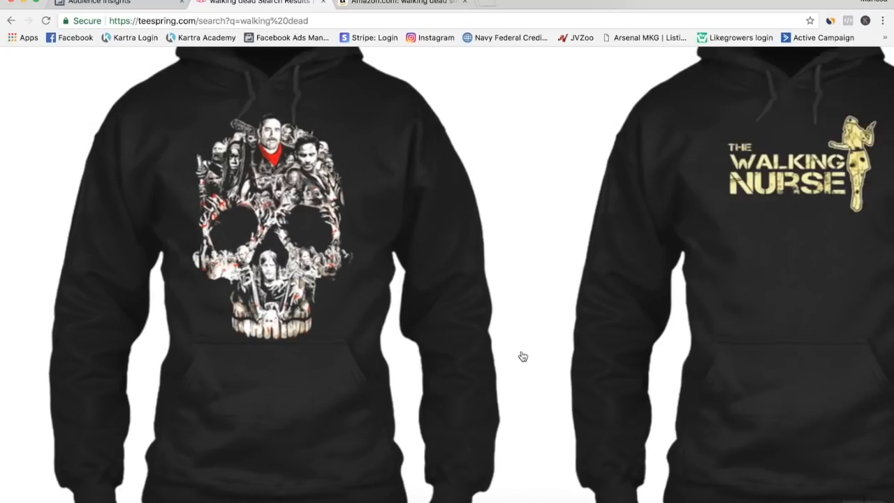
{"action": "scroll", "coordinate": [574, 323], "scroll_direction": "right", "scroll_amount": 10}
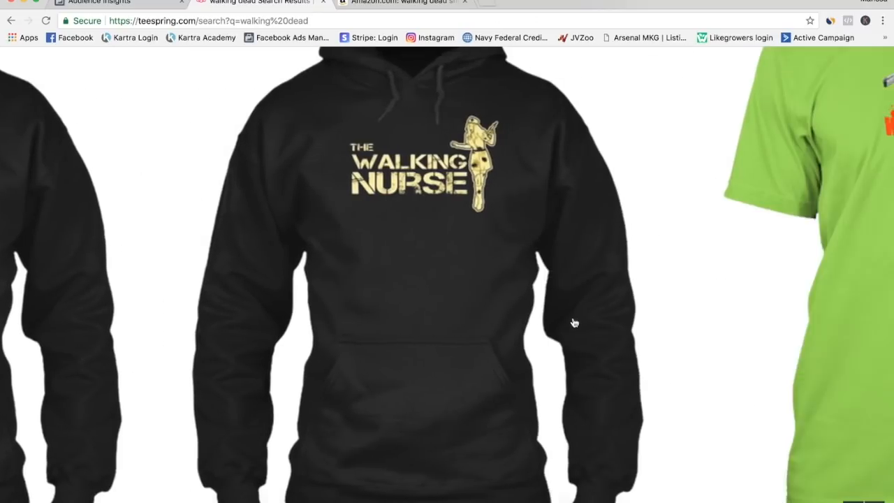
{"action": "scroll", "coordinate": [574, 323], "scroll_direction": "up", "scroll_amount": 10}
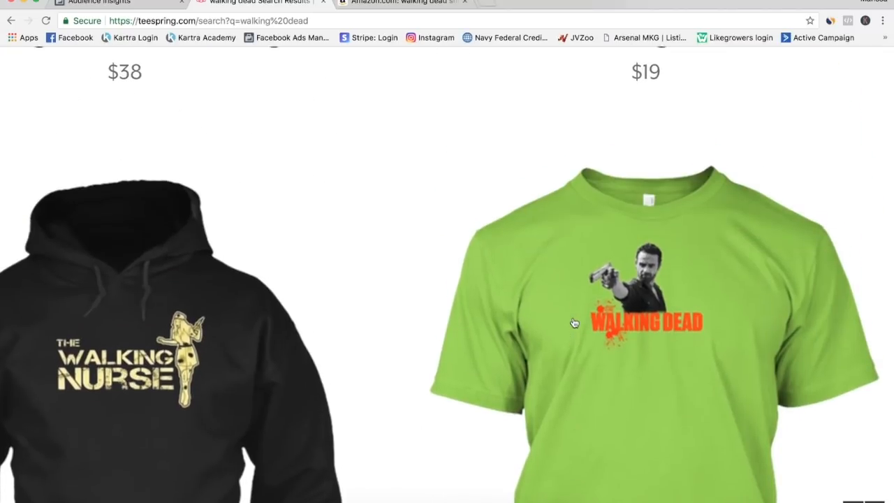
{"action": "scroll", "coordinate": [575, 322], "scroll_direction": "up", "scroll_amount": 10}
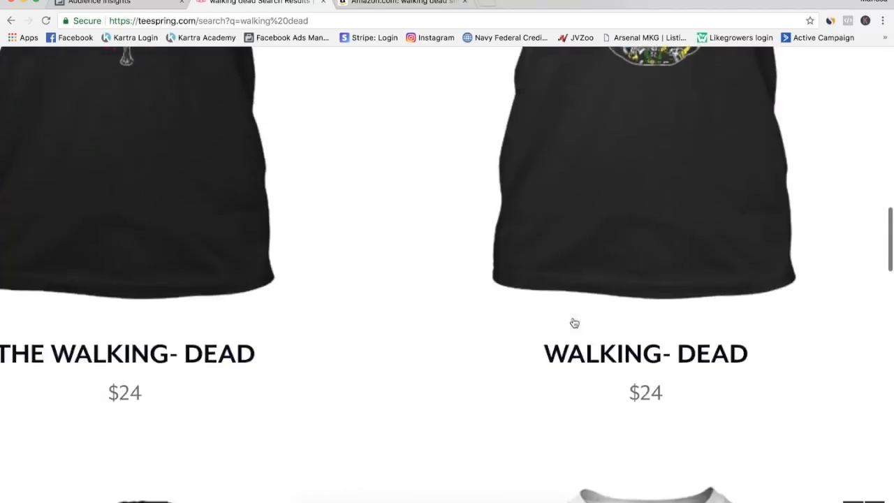
{"action": "scroll", "coordinate": [575, 323], "scroll_direction": "left", "scroll_amount": 10}
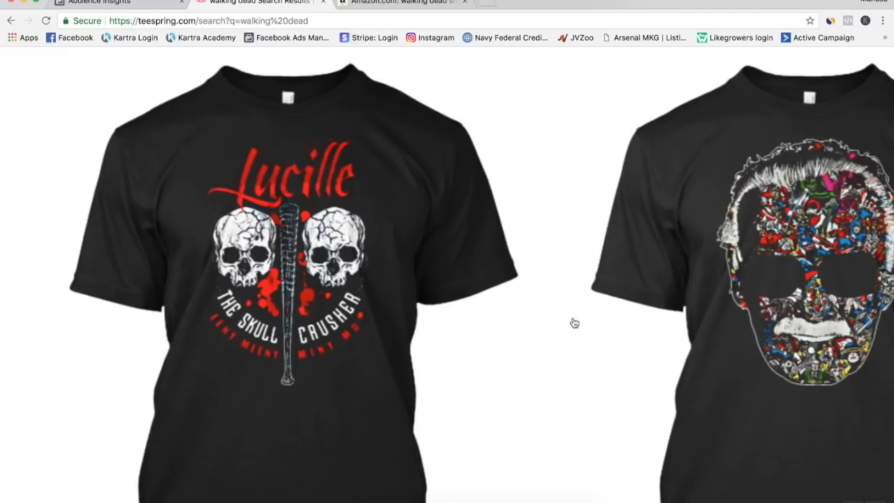
Compare the Walking Uncle and Aunt, Negan-themed, Daryl and Trust in Jesus apparel designs up close.
{"action": "scroll", "coordinate": [574, 323], "scroll_direction": "down", "scroll_amount": 10}
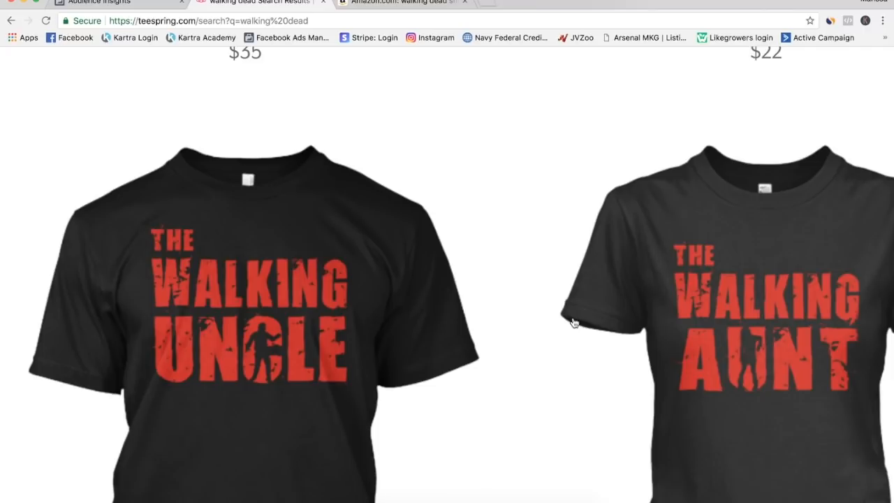
{"action": "scroll", "coordinate": [574, 323], "scroll_direction": "up", "scroll_amount": 10}
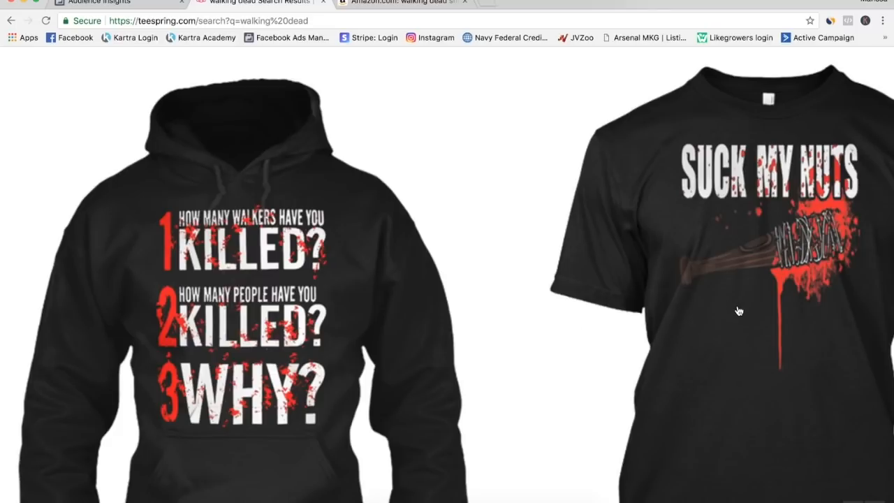
{"action": "scroll", "coordinate": [739, 311], "scroll_direction": "right", "scroll_amount": 3}
{"action": "scroll", "coordinate": [739, 311], "scroll_direction": "right", "scroll_amount": 10}
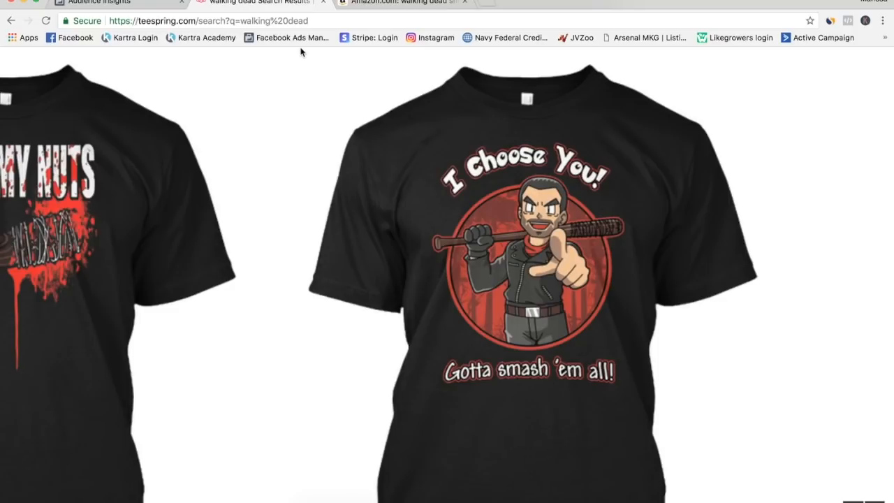
{"action": "scroll", "coordinate": [350, 200], "scroll_direction": "up", "scroll_amount": 3}
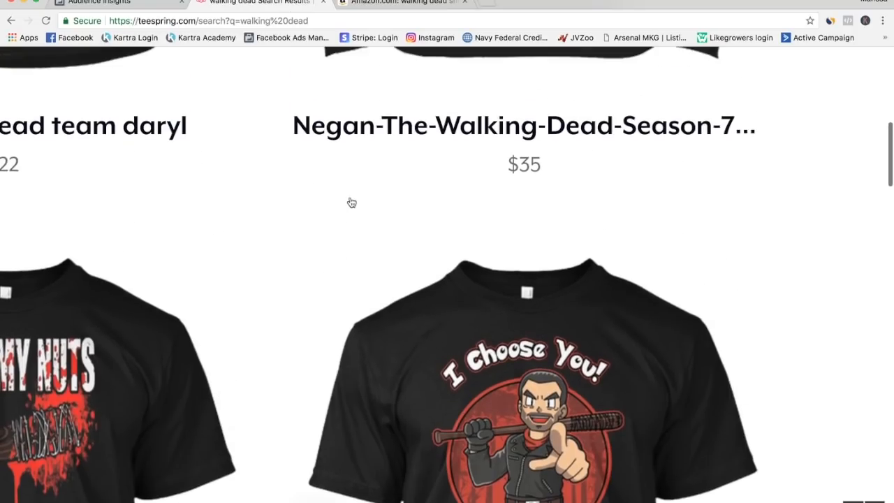
{"action": "scroll", "coordinate": [352, 203], "scroll_direction": "up", "scroll_amount": 6}
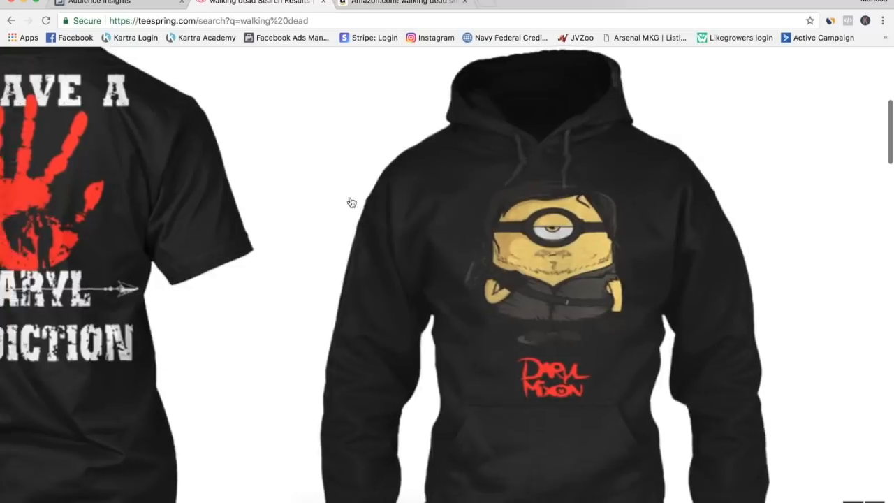
{"action": "scroll", "coordinate": [351, 203], "scroll_direction": "left", "scroll_amount": 7}
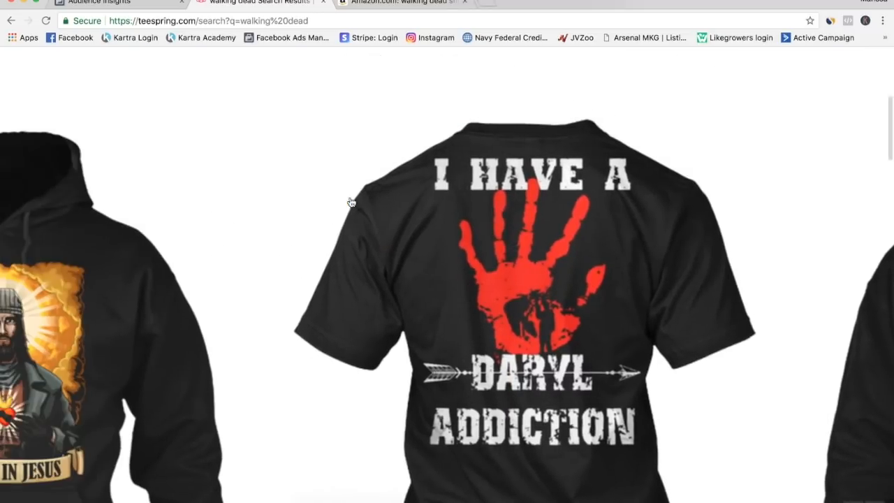
{"action": "scroll", "coordinate": [351, 202], "scroll_direction": "left", "scroll_amount": 3}
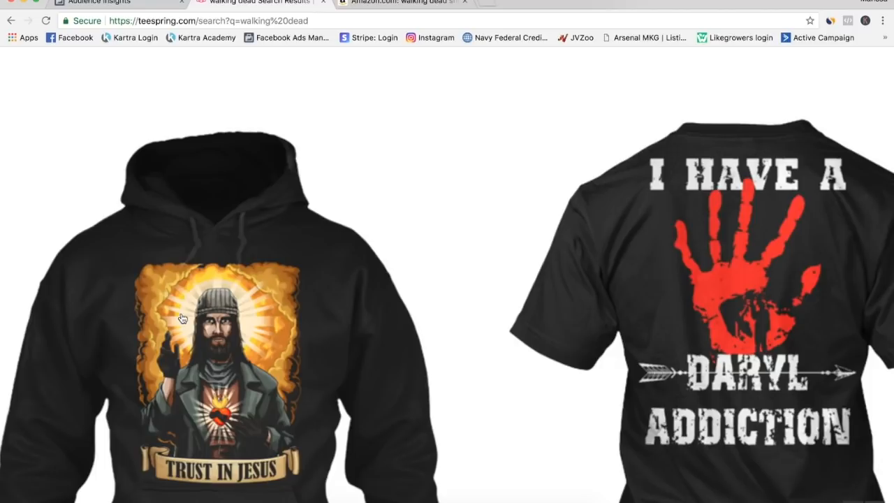
Switch to Facebook Audience Insights, add The Walking Dead as an audience interest, and dismiss the location tip.
{"action": "left_click", "coordinate": [126, 5]}
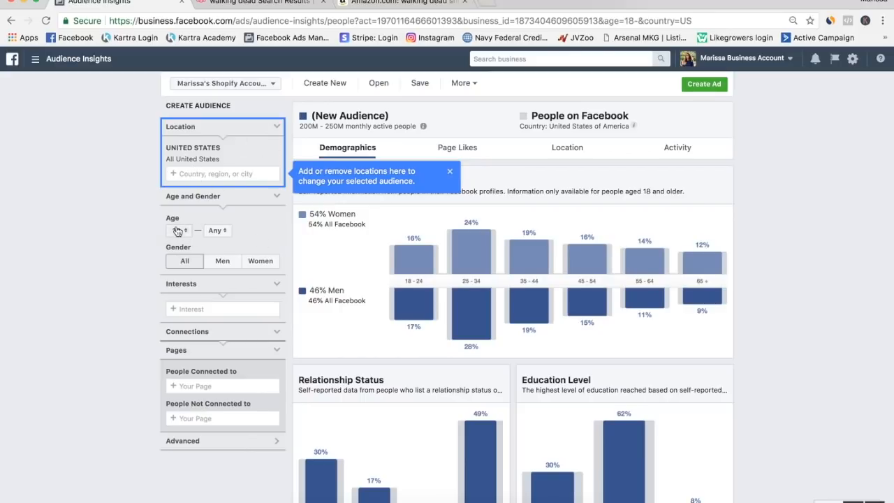
{"action": "left_click", "coordinate": [200, 309]}
{"action": "type", "text": "the "}
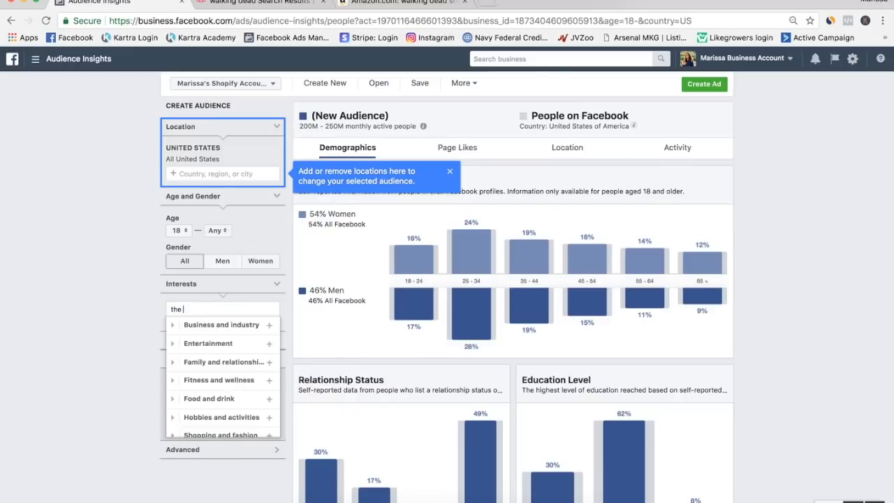
{"action": "type", "text": "walking dead"}
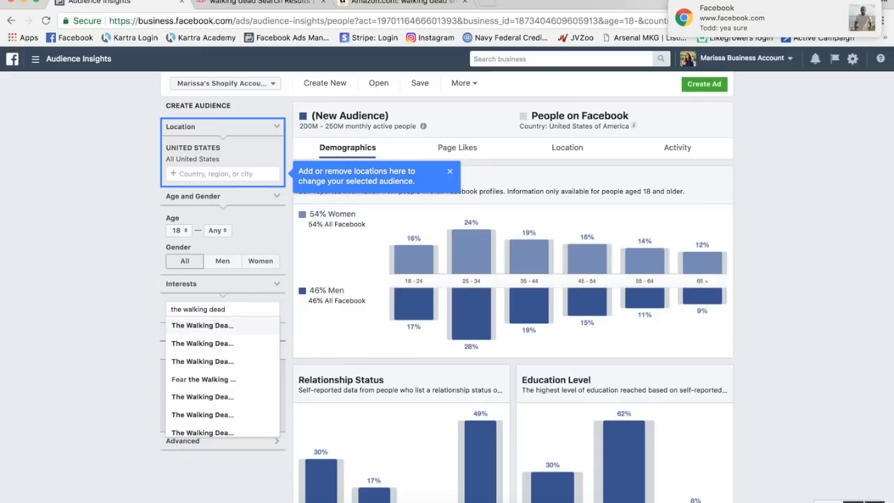
{"action": "key", "text": "Return"}
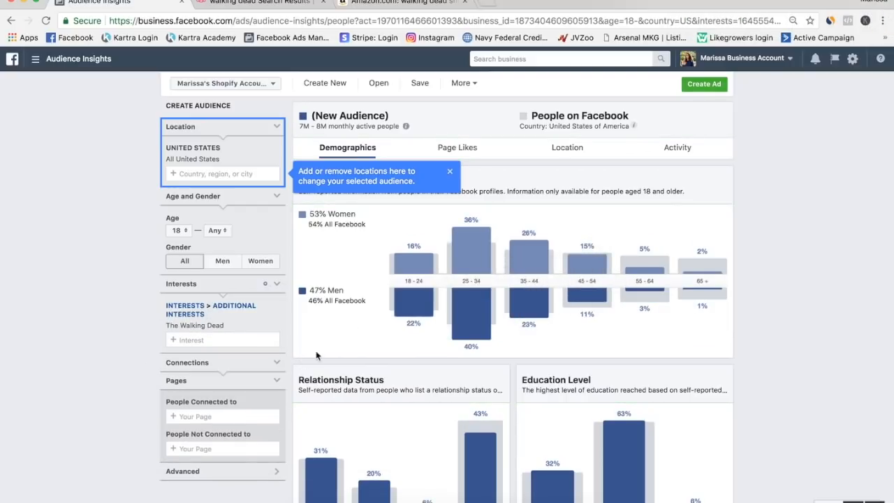
{"action": "left_click", "coordinate": [450, 173]}
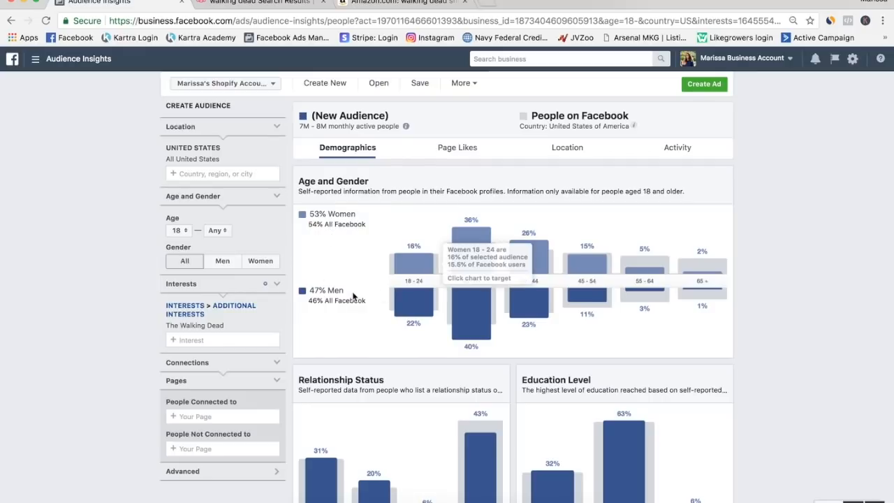
Review the audience's demographics by age and gender, relationship status, education level and job title.
{"action": "mouse_move", "coordinate": [529, 321]}
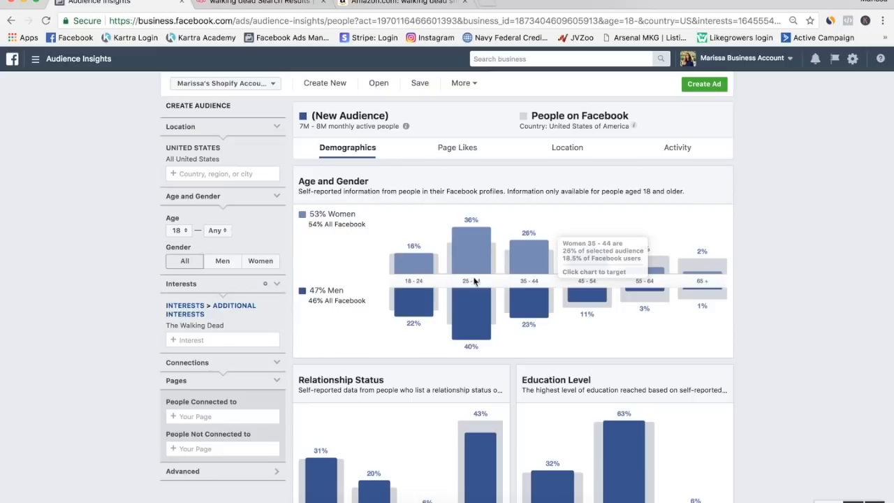
{"action": "mouse_move", "coordinate": [423, 298]}
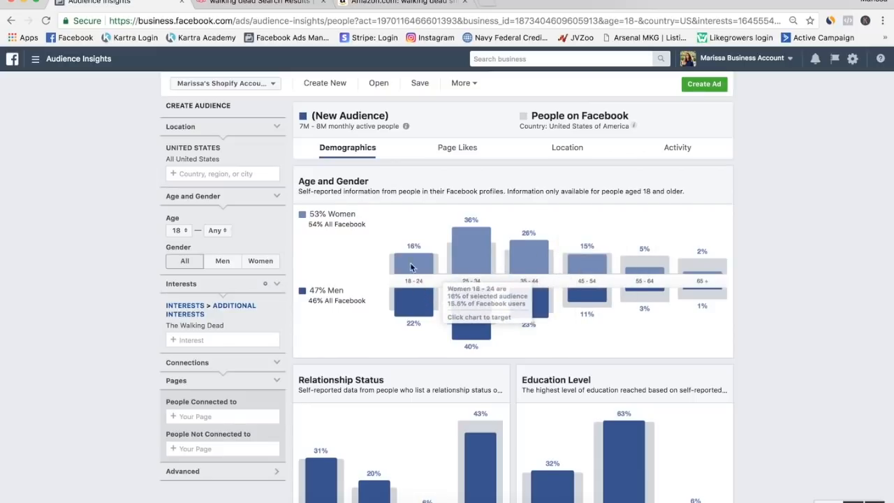
{"action": "mouse_move", "coordinate": [411, 271]}
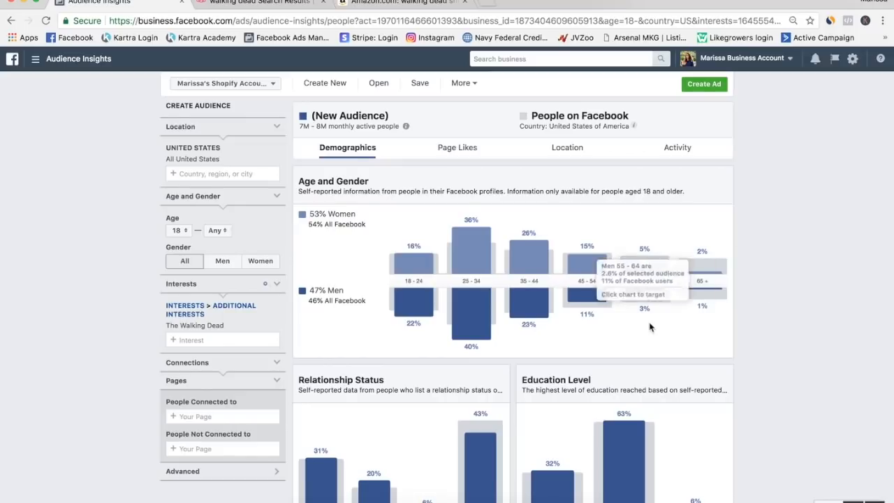
{"action": "scroll", "coordinate": [646, 266], "scroll_direction": "down", "scroll_amount": 3}
{"action": "scroll", "coordinate": [781, 369], "scroll_direction": "down", "scroll_amount": 2}
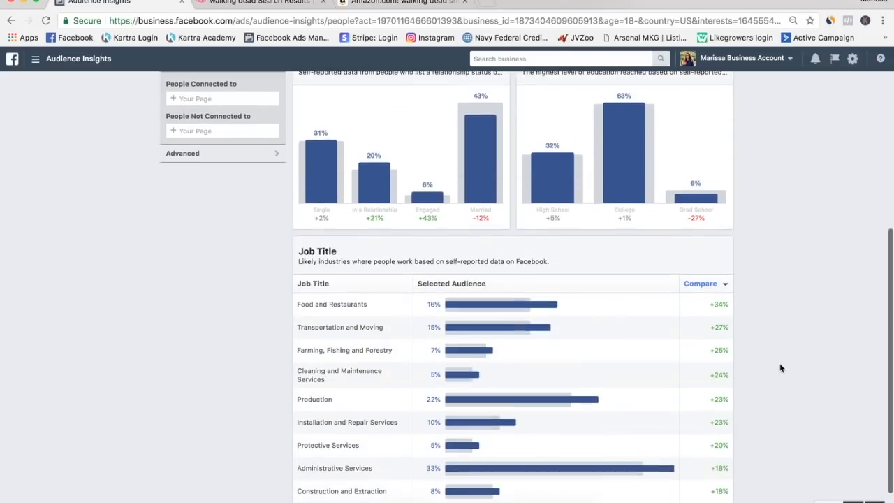
{"action": "scroll", "coordinate": [782, 368], "scroll_direction": "up", "scroll_amount": 1}
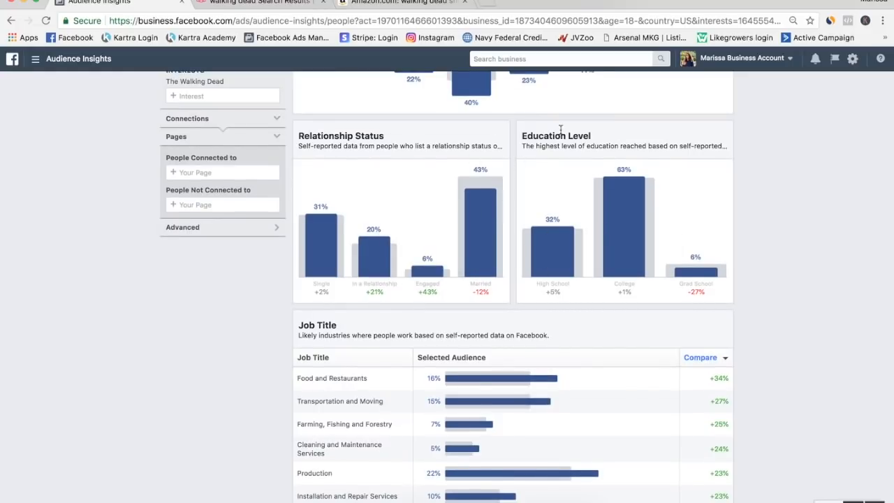
{"action": "scroll", "coordinate": [264, 408], "scroll_direction": "down", "scroll_amount": 3}
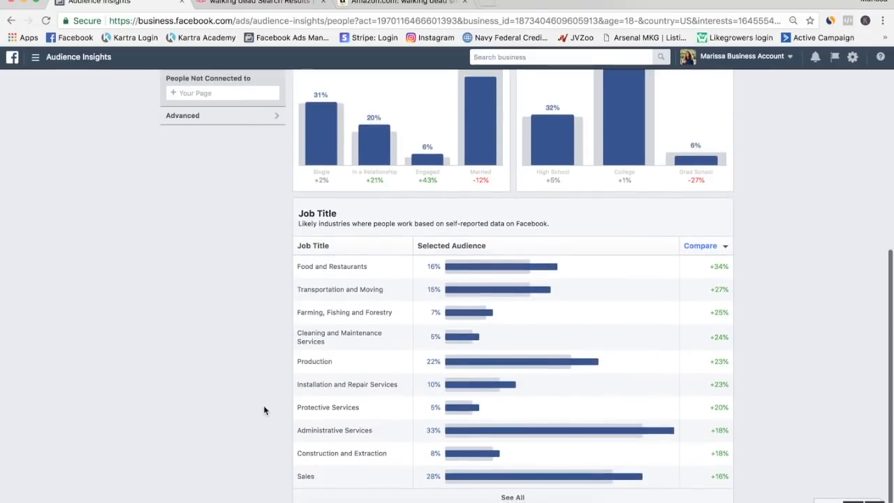
{"action": "scroll", "coordinate": [264, 410], "scroll_direction": "up", "scroll_amount": 5}
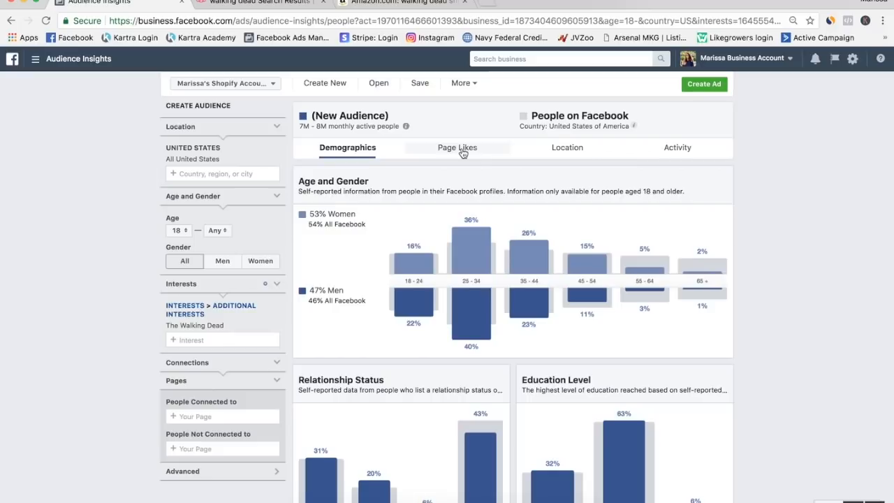
Show the audience's page likes and examine the top categories and the relevance ranking of related pages.
{"action": "left_click", "coordinate": [463, 153]}
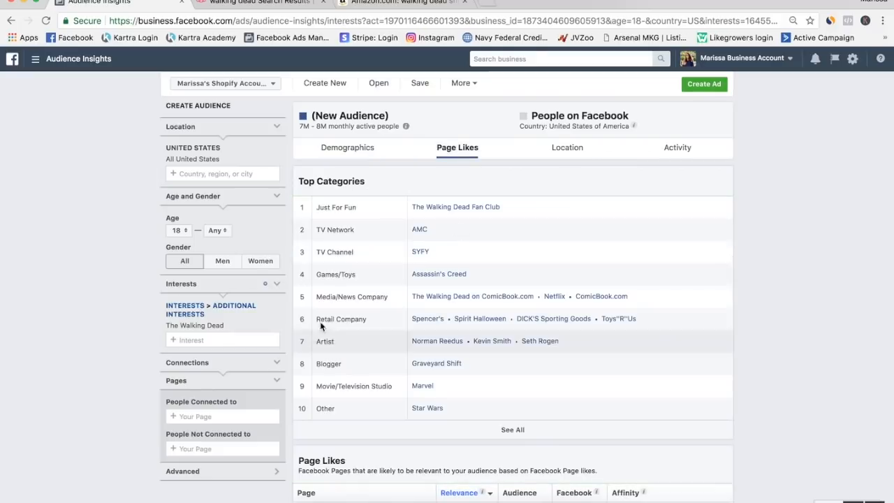
{"action": "scroll", "coordinate": [363, 386], "scroll_direction": "down", "scroll_amount": 5}
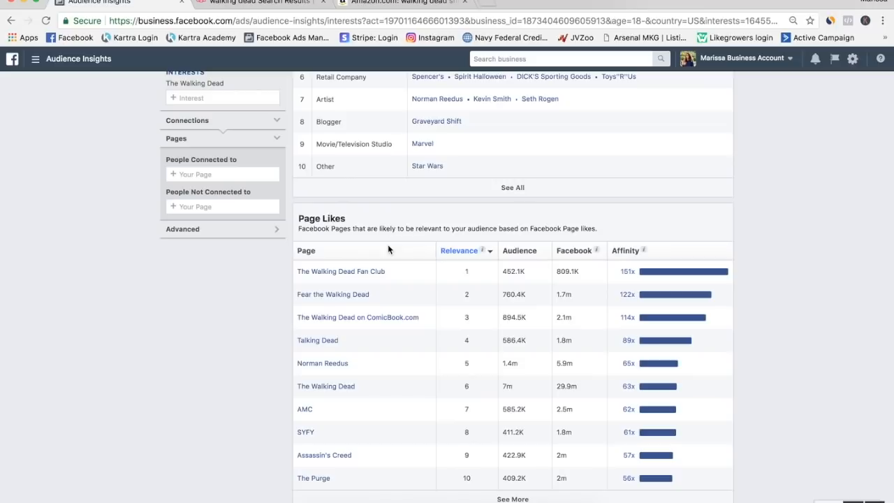
Examine the affinity and audience figures for The Walking Dead Fan Club and the other related pages in the Page Likes table.
{"action": "scroll", "coordinate": [393, 317], "scroll_direction": "up", "scroll_amount": 3}
{"action": "scroll", "coordinate": [393, 317], "scroll_direction": "down", "scroll_amount": 3}
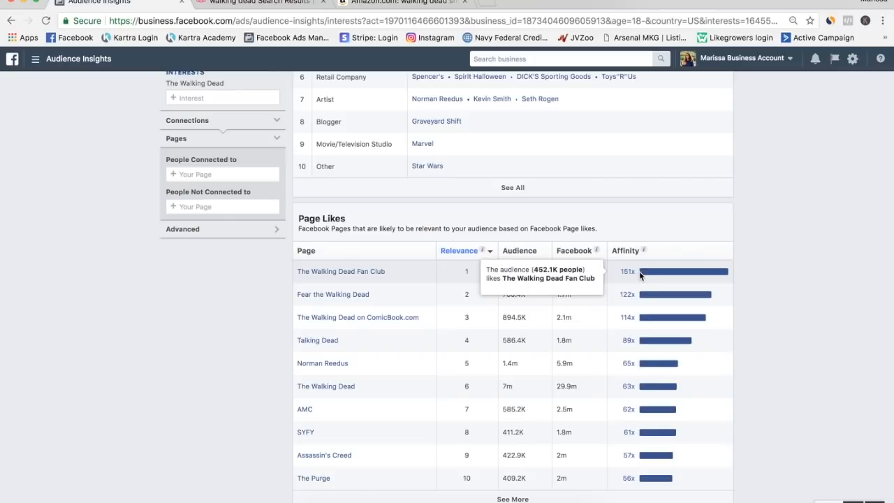
{"action": "scroll", "coordinate": [634, 271], "scroll_direction": "up", "scroll_amount": 2}
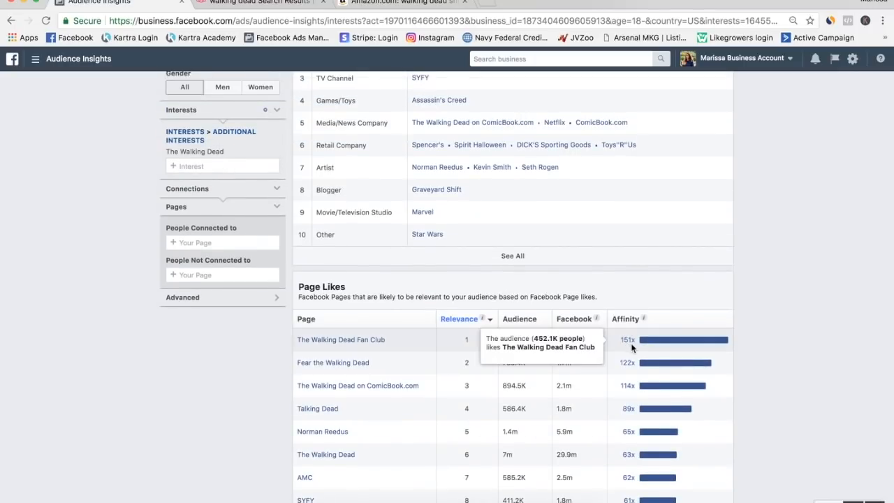
{"action": "scroll", "coordinate": [629, 411], "scroll_direction": "down", "scroll_amount": 2}
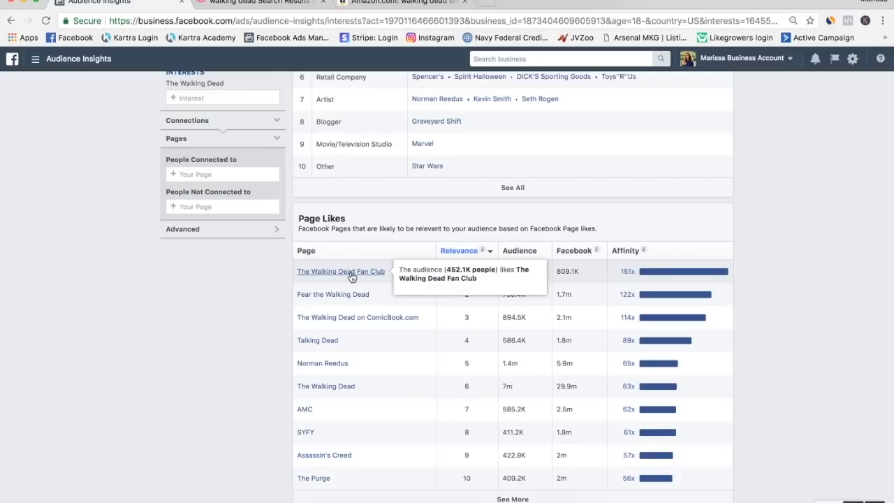
{"action": "scroll", "coordinate": [302, 335], "scroll_direction": "up", "scroll_amount": 1}
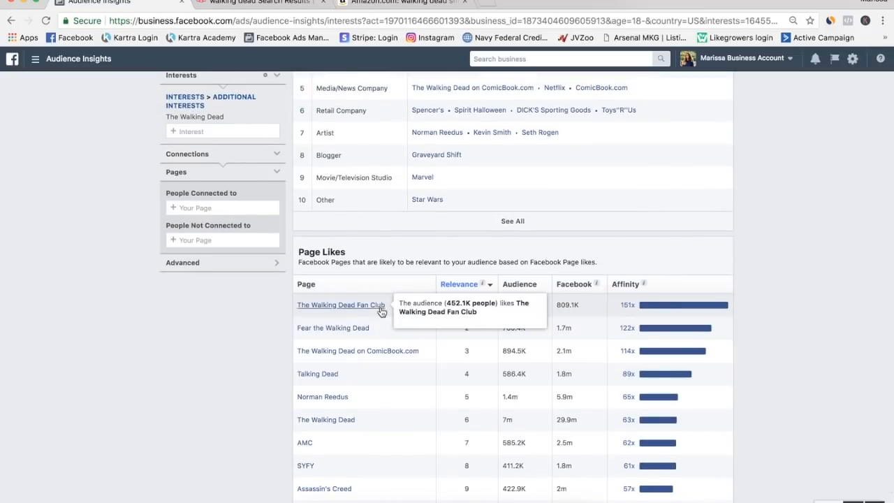
{"action": "scroll", "coordinate": [329, 312], "scroll_direction": "up", "scroll_amount": 1}
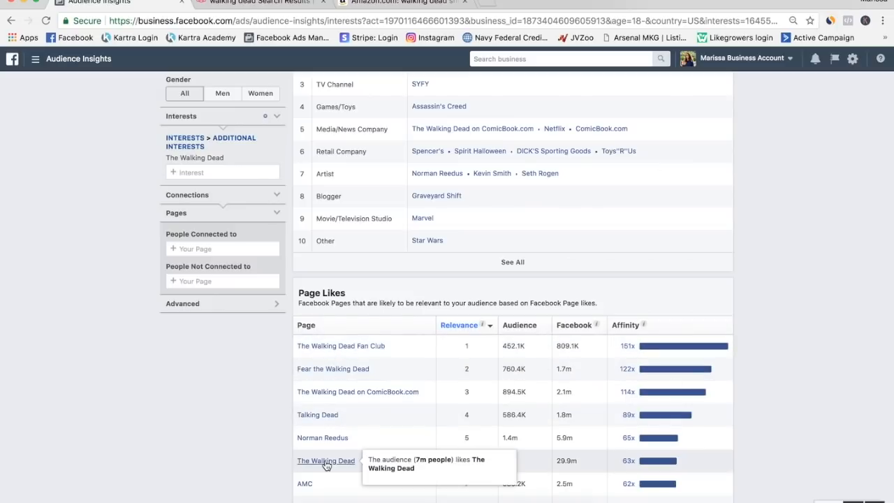
{"action": "scroll", "coordinate": [326, 466], "scroll_direction": "down", "scroll_amount": 2}
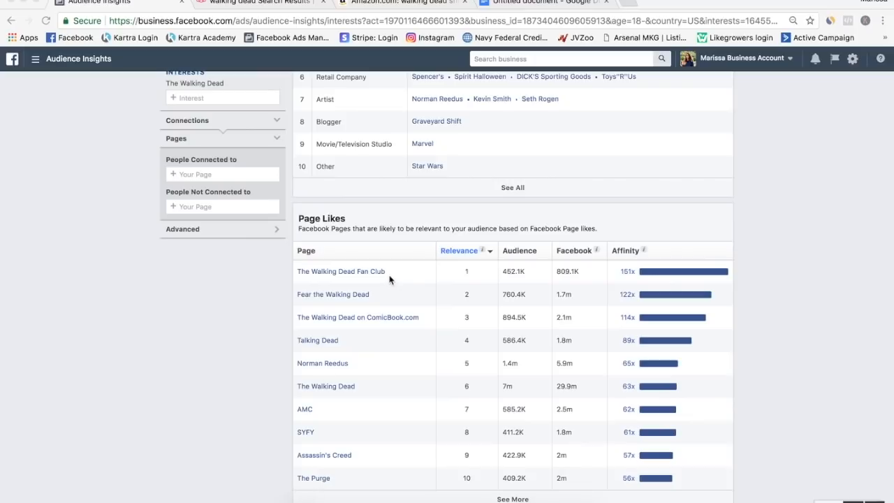
Check the niche category list in the Google Docs document and search Google for "walking dead books" in a new tab.
{"action": "left_click", "coordinate": [559, 3]}
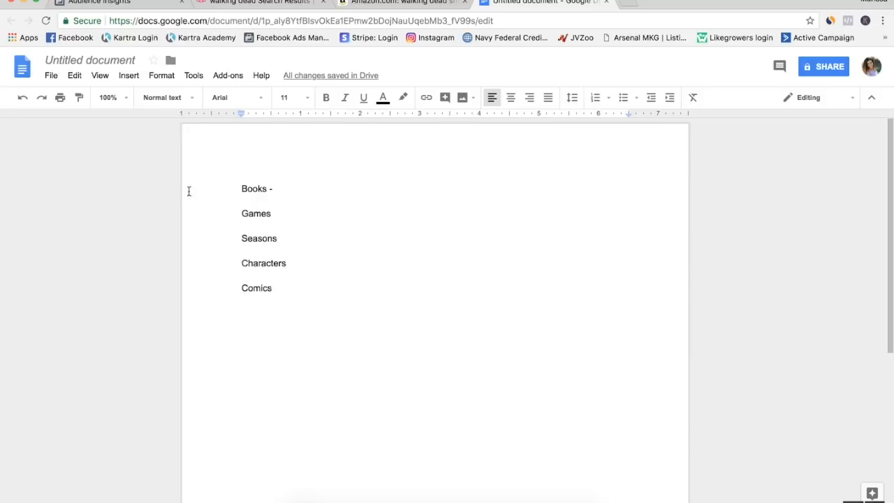
{"action": "left_click", "coordinate": [631, 3]}
{"action": "type", "text": "google.com"}
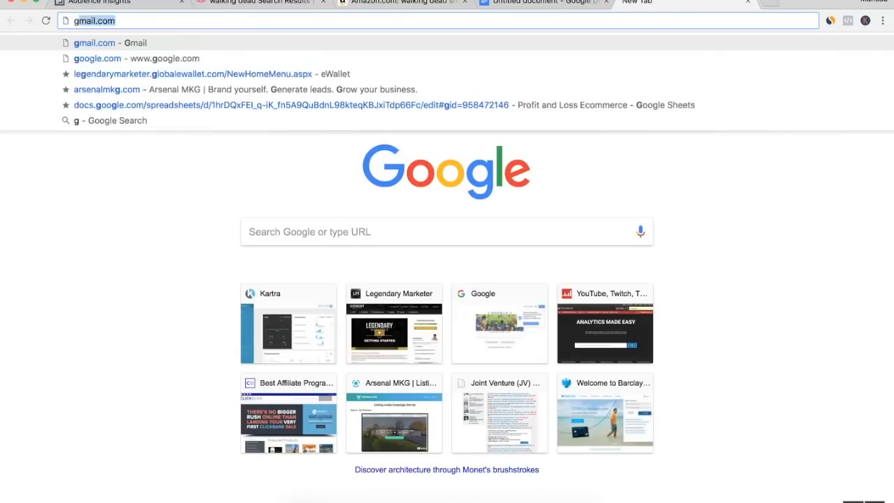
{"action": "key", "text": "Return"}
{"action": "type", "text": "walking"}
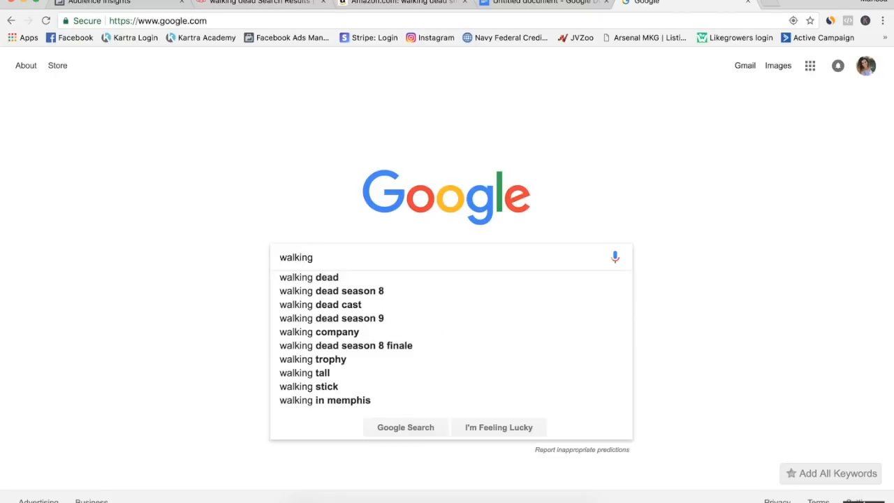
{"action": "type", "text": " dead b"}
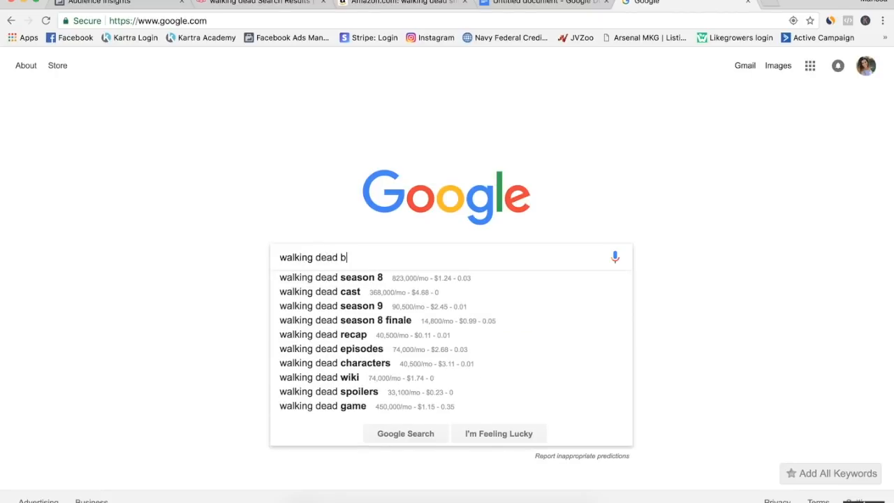
{"action": "type", "text": "ooks"}
{"action": "key", "text": "Return"}
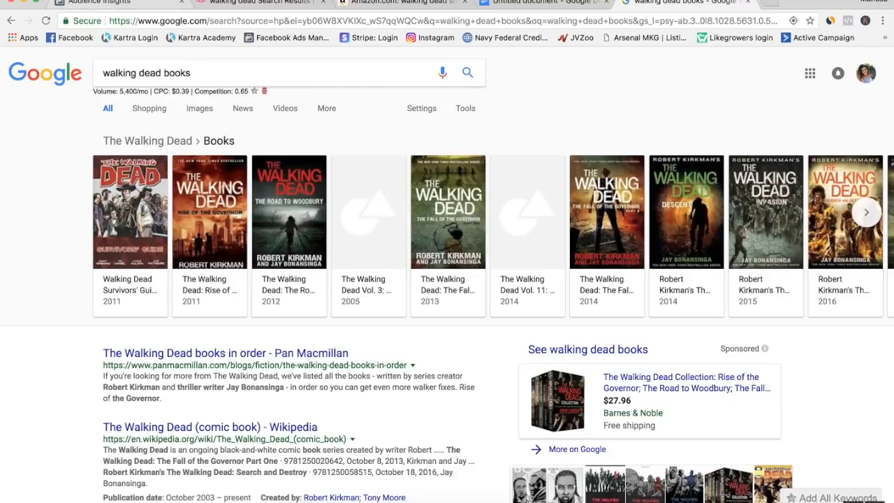
Switch back to Audience Insights and look over the Page Likes table again.
{"action": "left_click", "coordinate": [90, 3]}
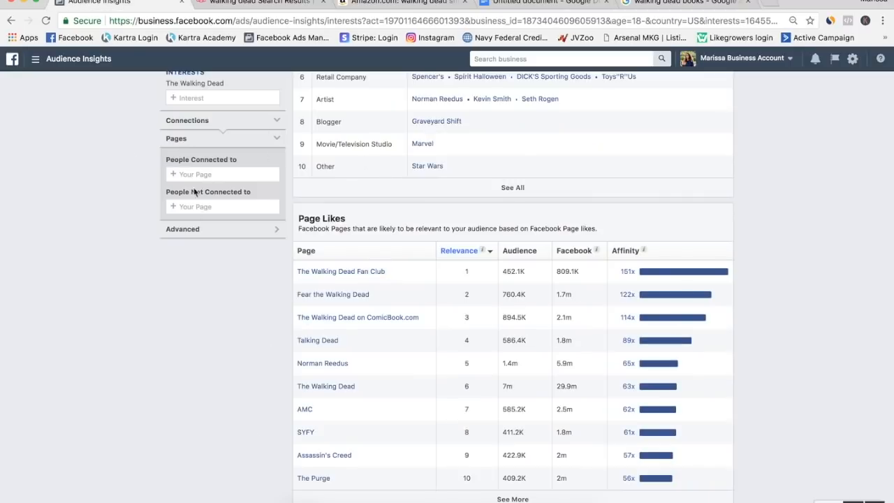
{"action": "scroll", "coordinate": [214, 192], "scroll_direction": "up", "scroll_amount": 4}
{"action": "scroll", "coordinate": [214, 193], "scroll_direction": "down", "scroll_amount": 4}
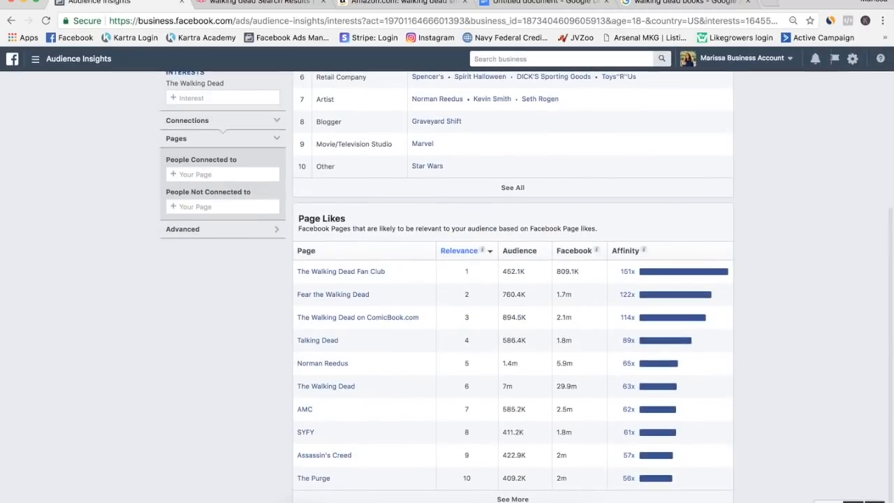
Switch to the Google Docs document and add a dash after Games, Seasons, Characters and Comics.
{"action": "left_click", "coordinate": [525, 7]}
{"action": "left_click", "coordinate": [288, 216]}
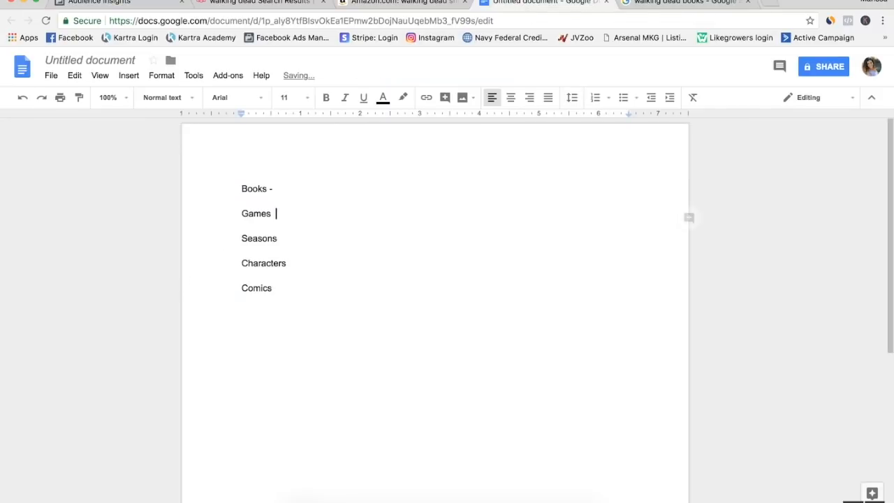
{"action": "type", "text": "-"}
{"action": "left_click", "coordinate": [287, 237]}
{"action": "left_click", "coordinate": [298, 261]}
{"action": "type", "text": "-"}
{"action": "left_click", "coordinate": [292, 286]}
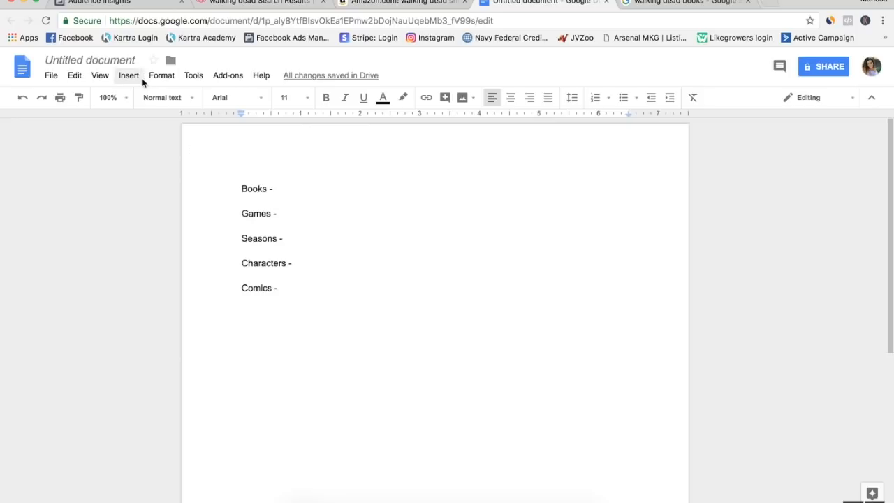
Return to Audience Insights, recheck the top categories and page likes, and leave the unsaved audience for Ads Manager.
{"action": "left_click", "coordinate": [120, 4]}
{"action": "scroll", "coordinate": [112, 278], "scroll_direction": "up", "scroll_amount": 4}
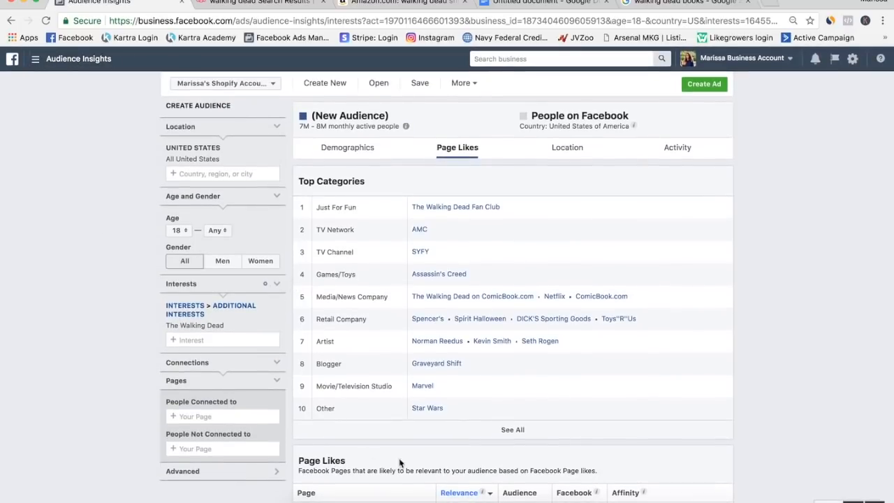
{"action": "scroll", "coordinate": [332, 297], "scroll_direction": "down", "scroll_amount": 4}
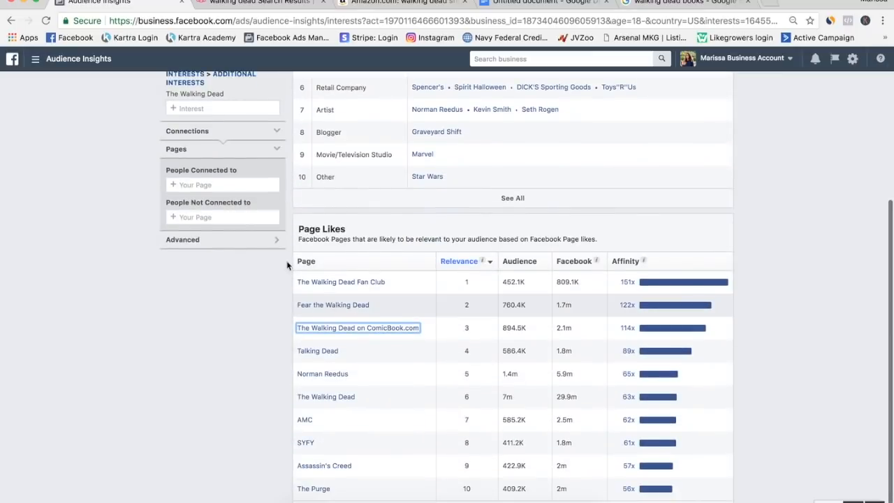
{"action": "left_click", "coordinate": [35, 59]}
{"action": "left_click", "coordinate": [52, 120]}
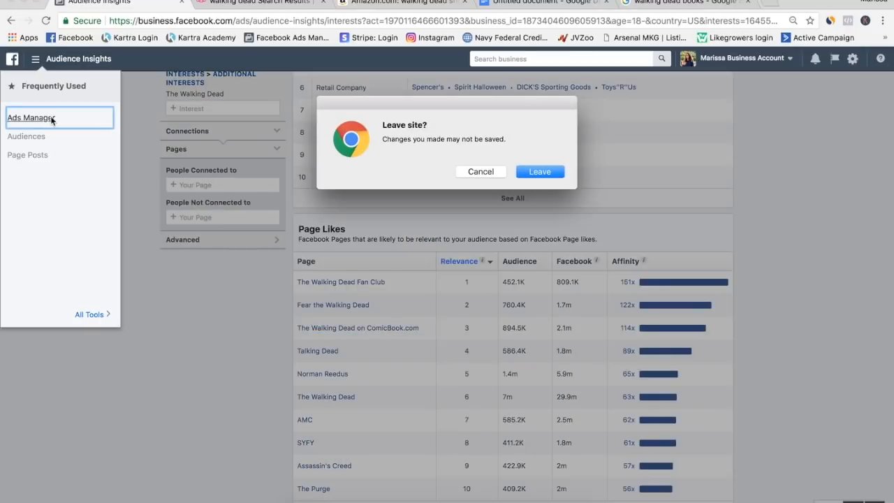
{"action": "left_click", "coordinate": [543, 172]}
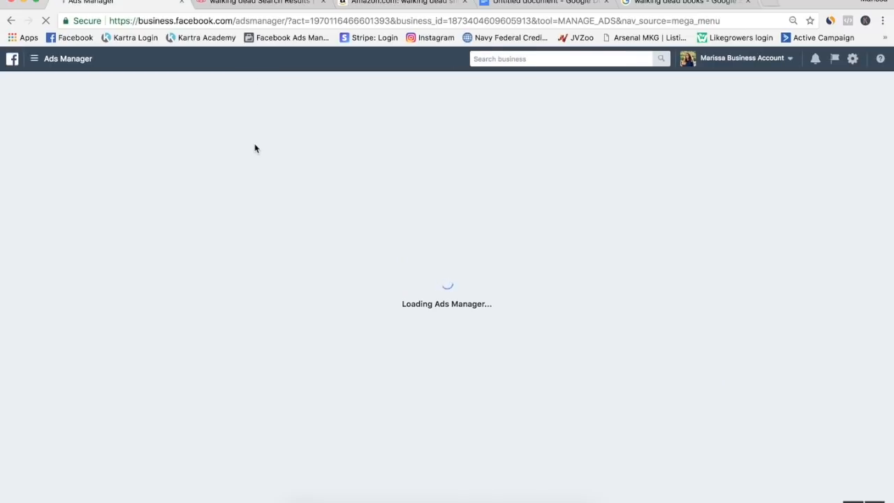
Switch to Teespring and look over the walking dead apparel results from the start of the list.
{"action": "left_click", "coordinate": [241, 4]}
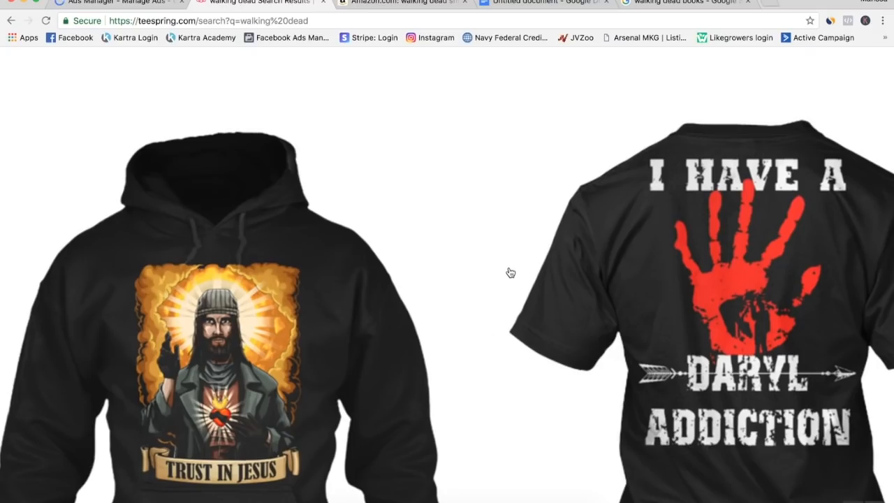
{"action": "scroll", "coordinate": [511, 273], "scroll_direction": "up", "scroll_amount": 10}
{"action": "scroll", "coordinate": [510, 273], "scroll_direction": "down", "scroll_amount": 5}
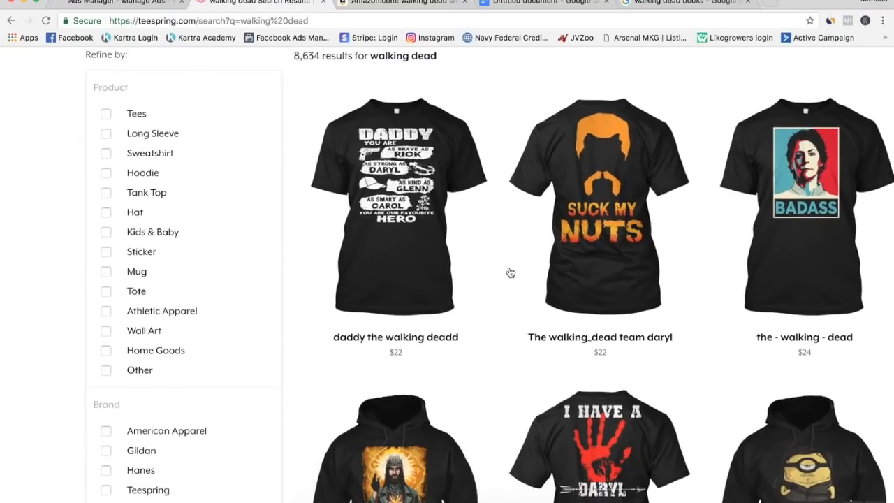
{"action": "scroll", "coordinate": [684, 123], "scroll_direction": "up", "scroll_amount": 4}
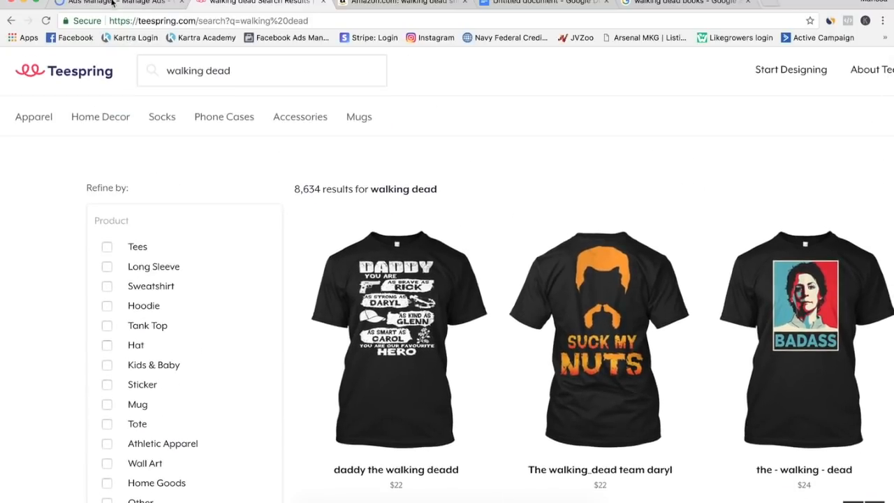
Switch to Ads Manager, start a new campaign without continuing the earlier draft, and choose Conversions as its objective.
{"action": "left_click", "coordinate": [112, 2]}
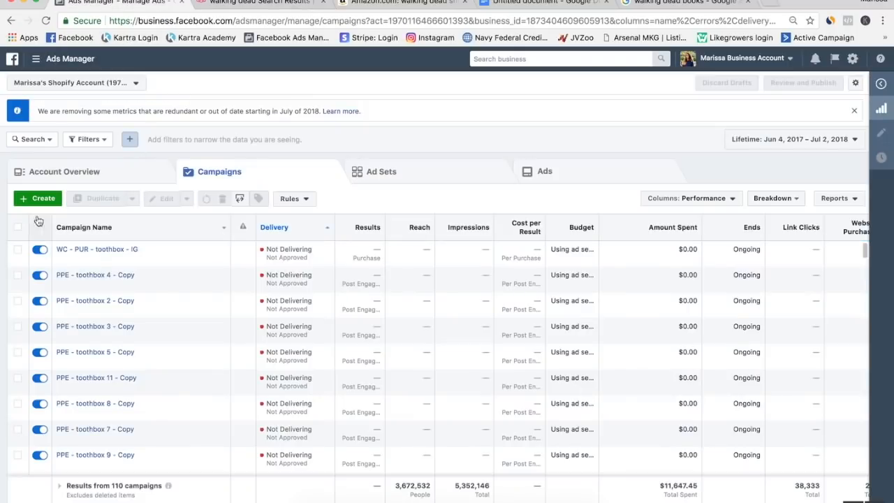
{"action": "left_click", "coordinate": [34, 200]}
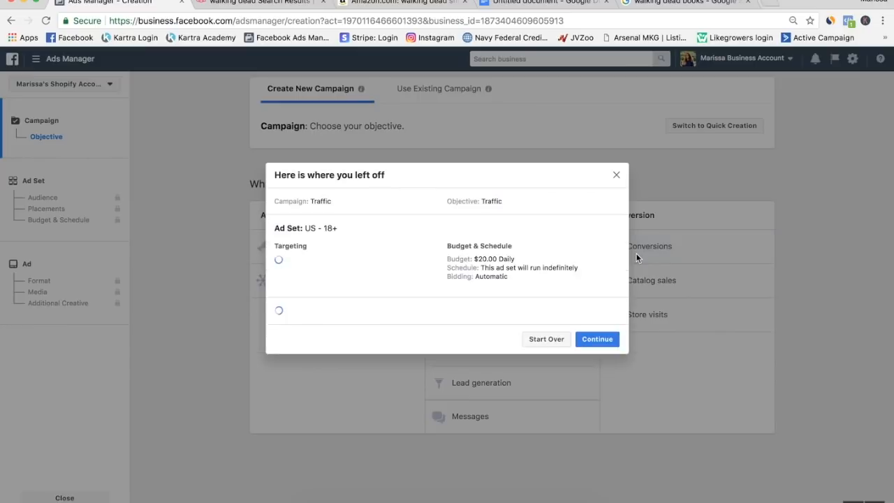
{"action": "left_click", "coordinate": [542, 425]}
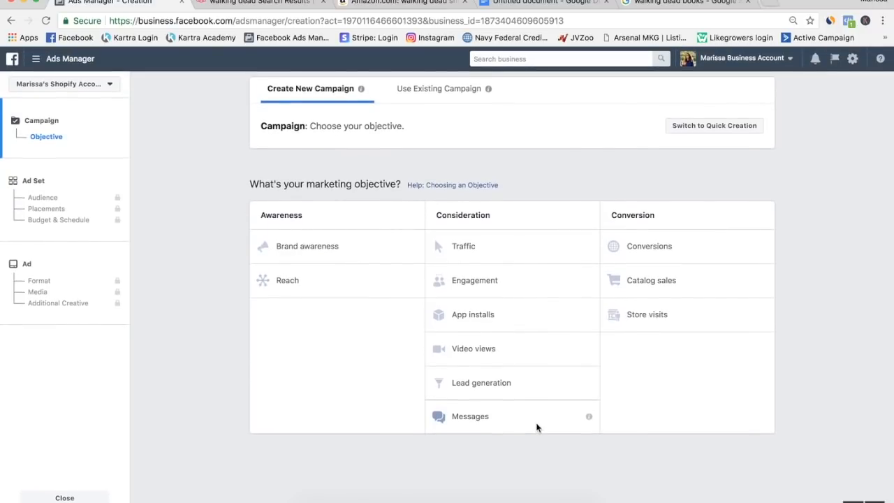
{"action": "left_click", "coordinate": [642, 237]}
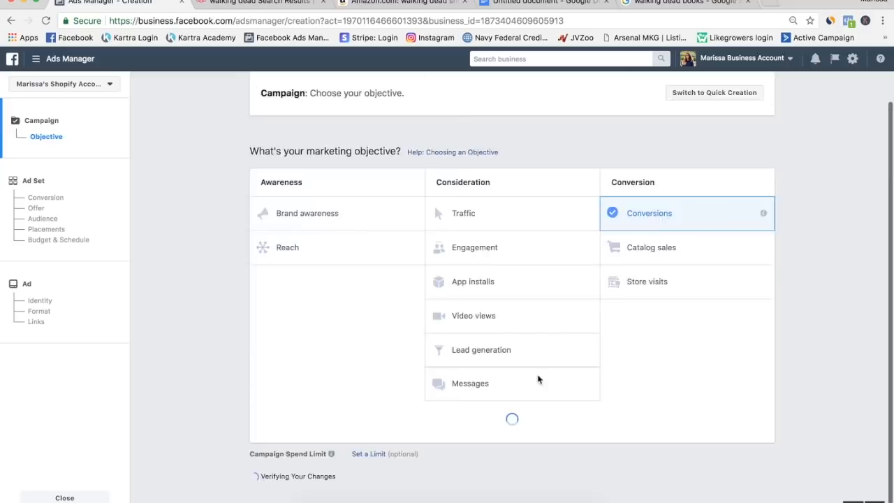
Name the campaign "WC PUR - walking dead example" and continue to the ad set.
{"action": "scroll", "coordinate": [558, 340], "scroll_direction": "down", "scroll_amount": 4}
{"action": "triple_click", "coordinate": [533, 314]}
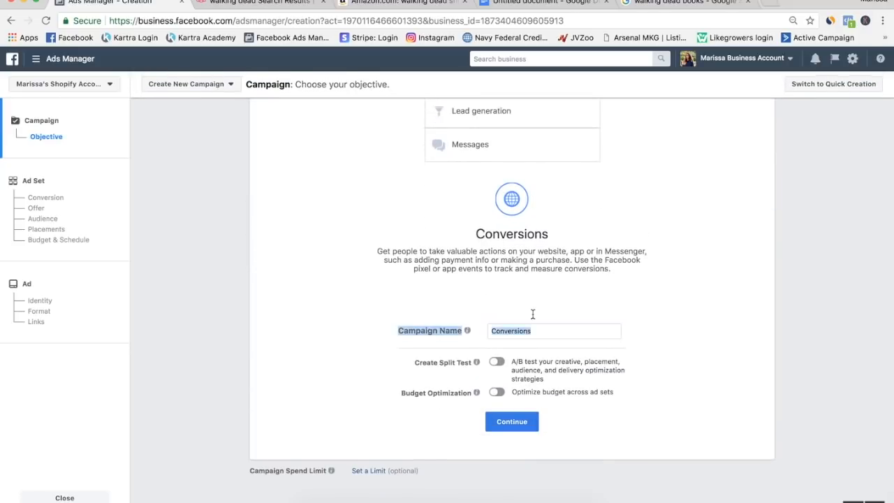
{"action": "scroll", "coordinate": [552, 427], "scroll_direction": "down", "scroll_amount": 3}
{"action": "triple_click", "coordinate": [539, 332]}
{"action": "type", "text": "WC PUR - wa"}
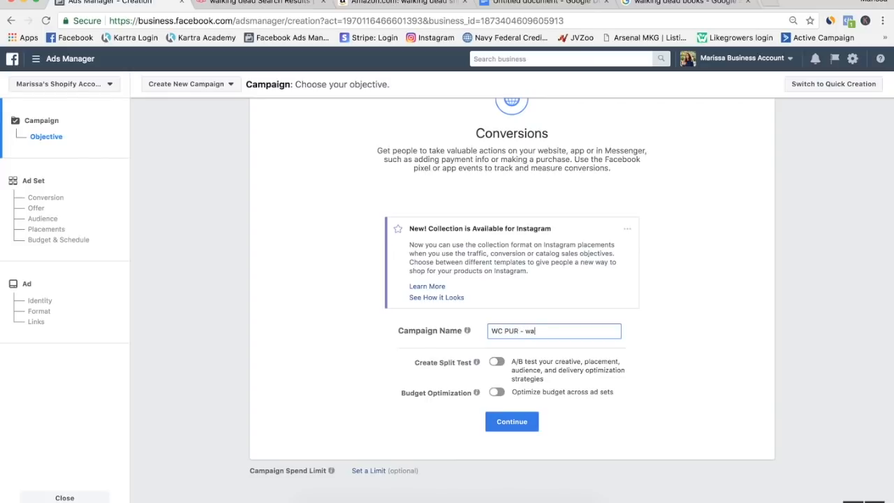
{"action": "type", "text": "lking dead example"}
{"action": "left_click", "coordinate": [512, 425]}
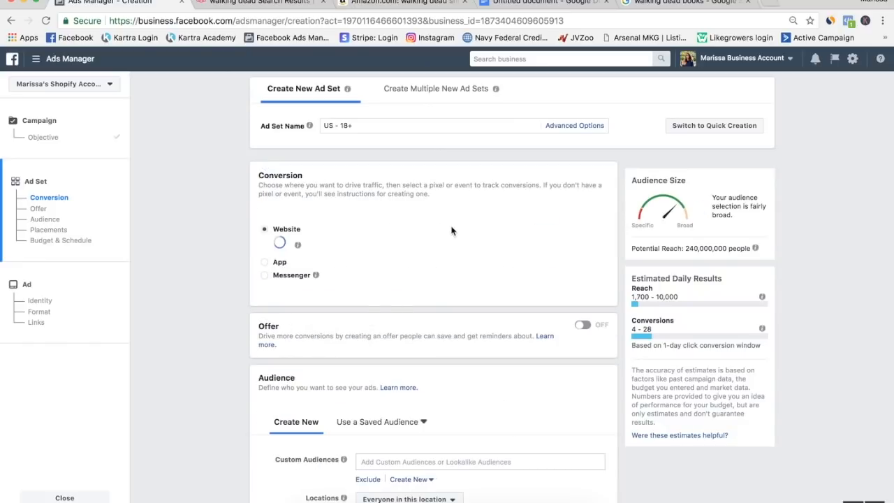
Name the ad set "WC - PUR - US - All - 18-65+ WD seasons", consulting the Seasons entry in the Google Docs list.
{"action": "left_click", "coordinate": [371, 125]}
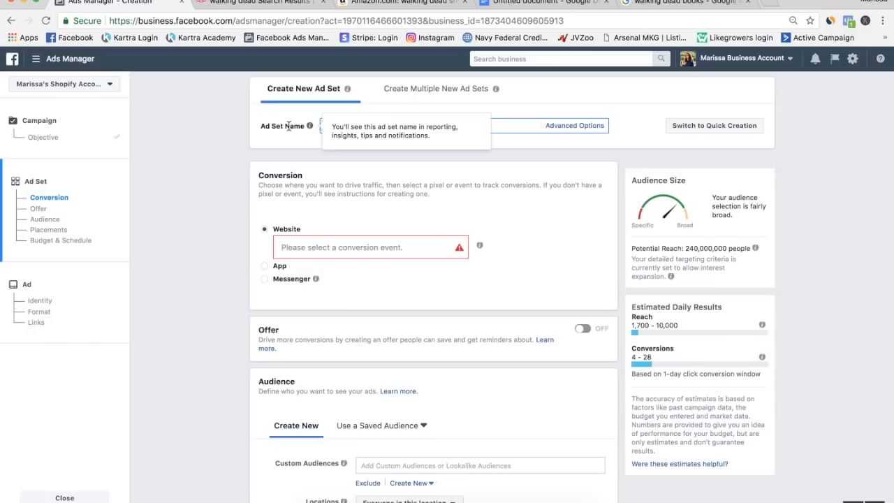
{"action": "key", "text": "super+a"}
{"action": "type", "text": "W"}
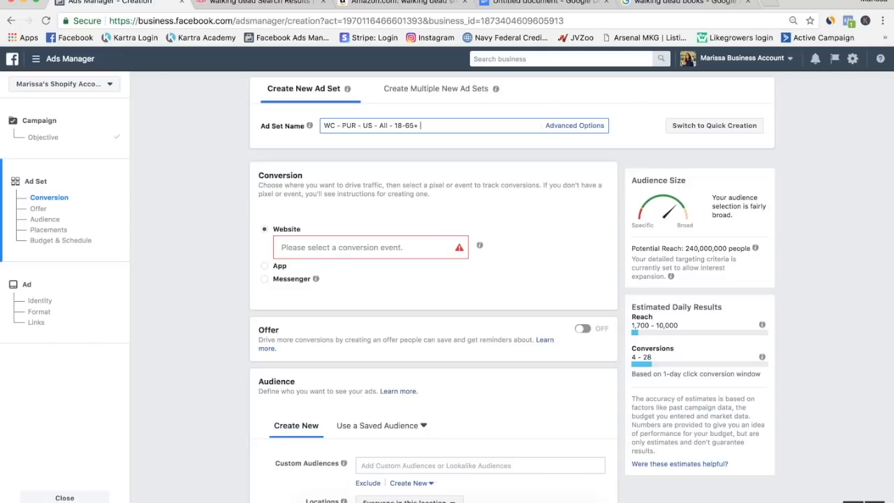
{"action": "left_click", "coordinate": [539, 3]}
{"action": "left_click_drag", "start_coordinate": [292, 238], "coordinate": [237, 239]}
{"action": "left_click", "coordinate": [273, 238]}
{"action": "left_click", "coordinate": [145, 3]}
Set the website conversion event to Purchase on the Warriors Circle pixel and look over the audience and detailed targeting settings.
{"action": "left_click", "coordinate": [343, 248]}
{"action": "scroll", "coordinate": [334, 301], "scroll_direction": "down", "scroll_amount": 5}
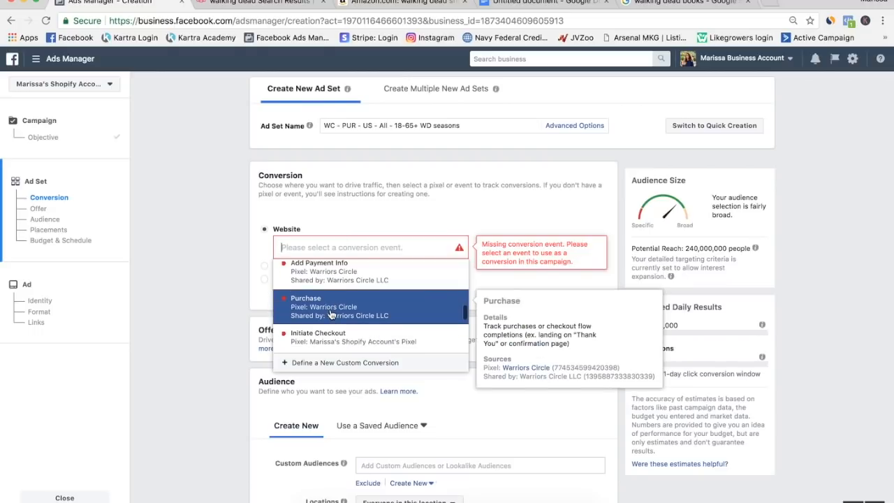
{"action": "left_click", "coordinate": [331, 314]}
{"action": "scroll", "coordinate": [208, 285], "scroll_direction": "down", "scroll_amount": 5}
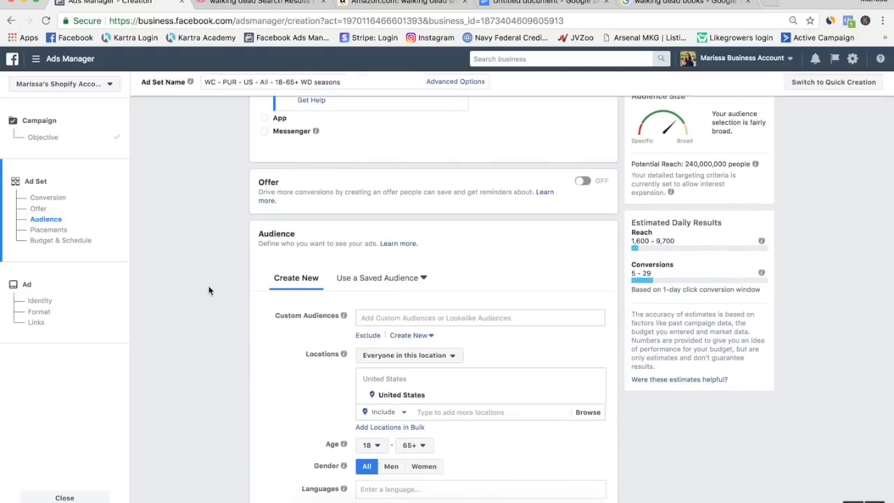
{"action": "scroll", "coordinate": [333, 307], "scroll_direction": "down", "scroll_amount": 3}
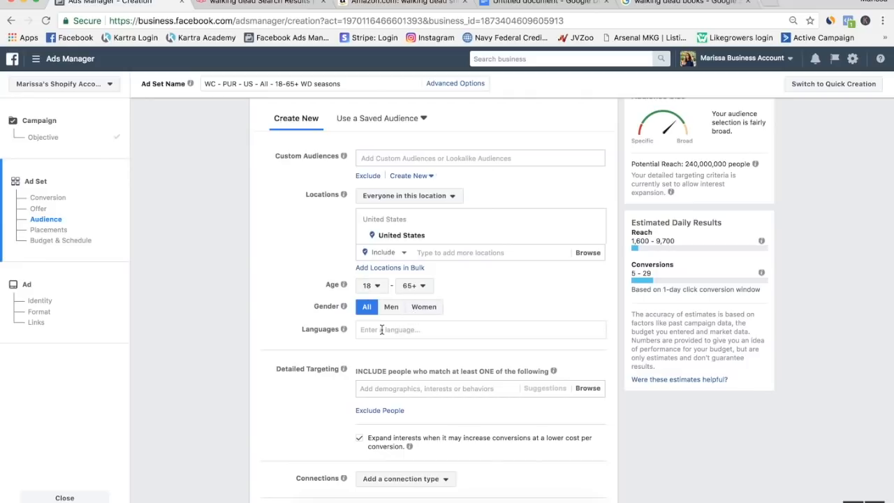
Turn off the option to expand interests for cheaper conversions, checking its explanation.
{"action": "scroll", "coordinate": [382, 329], "scroll_direction": "down", "scroll_amount": 2}
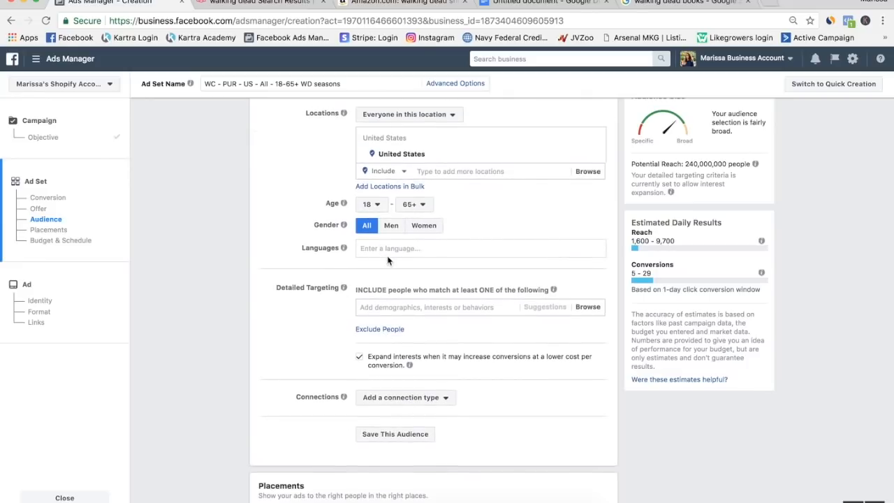
{"action": "left_click", "coordinate": [361, 359]}
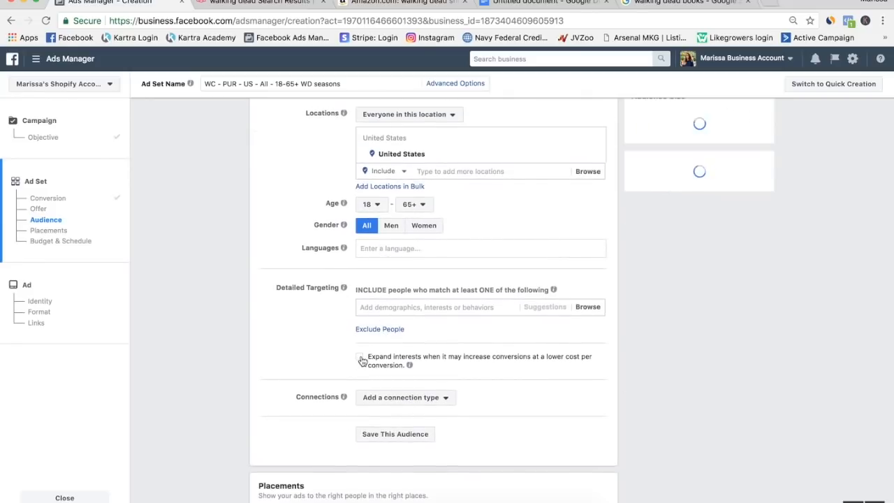
{"action": "mouse_move", "coordinate": [410, 365]}
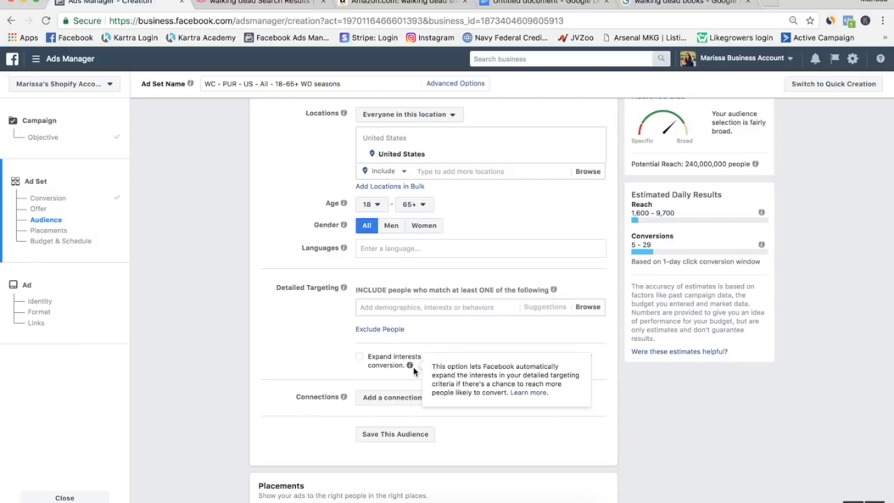
{"action": "left_click", "coordinate": [361, 359]}
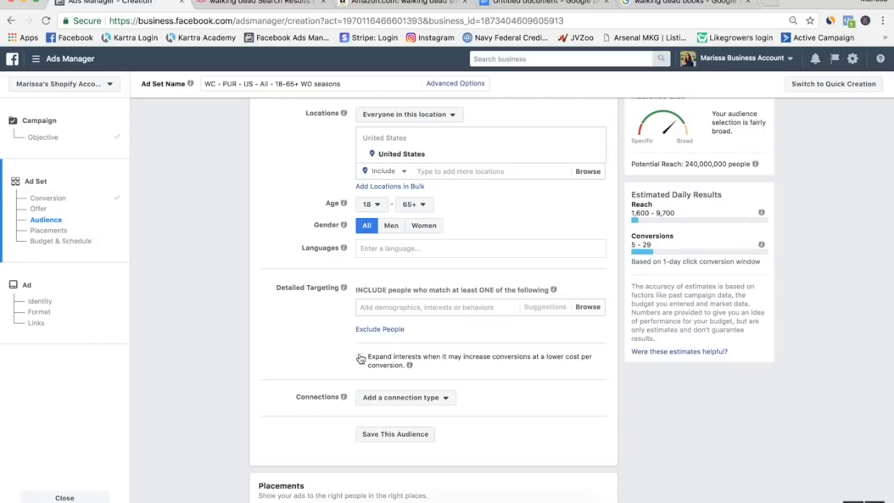
Search detailed targeting for "walking dead" and add the interest The Walking Dead: Season Two.
{"action": "left_click", "coordinate": [394, 306]}
{"action": "type", "text": "walking dead"}
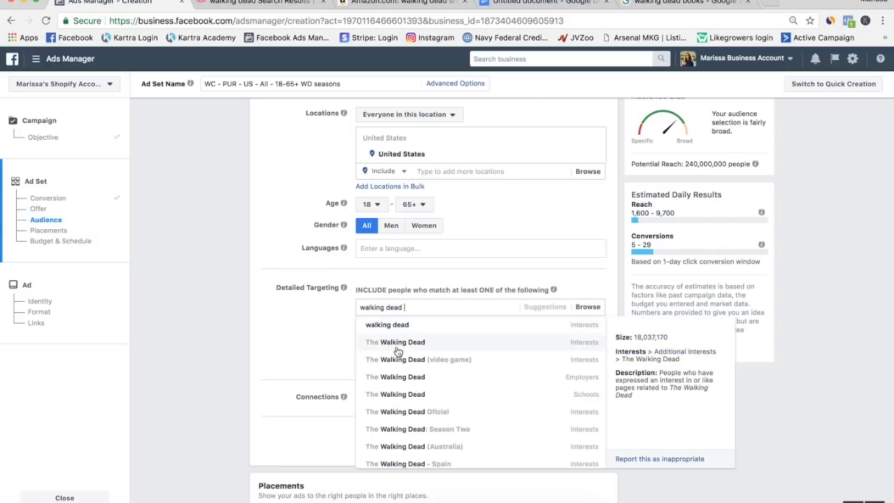
{"action": "left_click", "coordinate": [407, 436]}
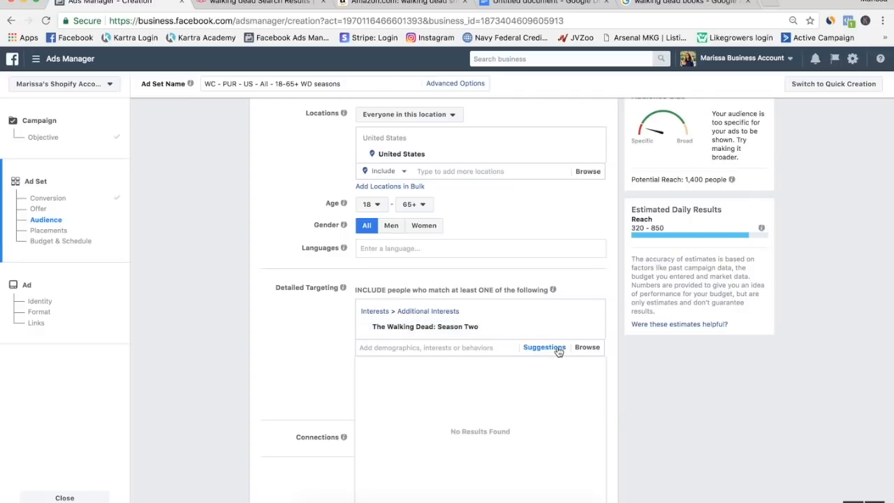
Review the suggested interests, search "the walking dead: season", add The Walking Dead (TV series), and check the potential reach.
{"action": "left_click", "coordinate": [542, 351]}
{"action": "scroll", "coordinate": [261, 362], "scroll_direction": "down", "scroll_amount": 5}
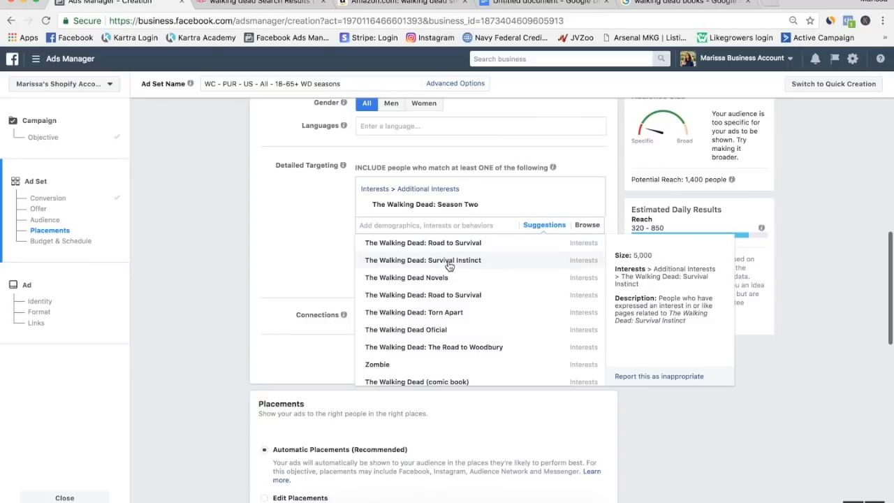
{"action": "type", "text": "the walking dead: seaso"}
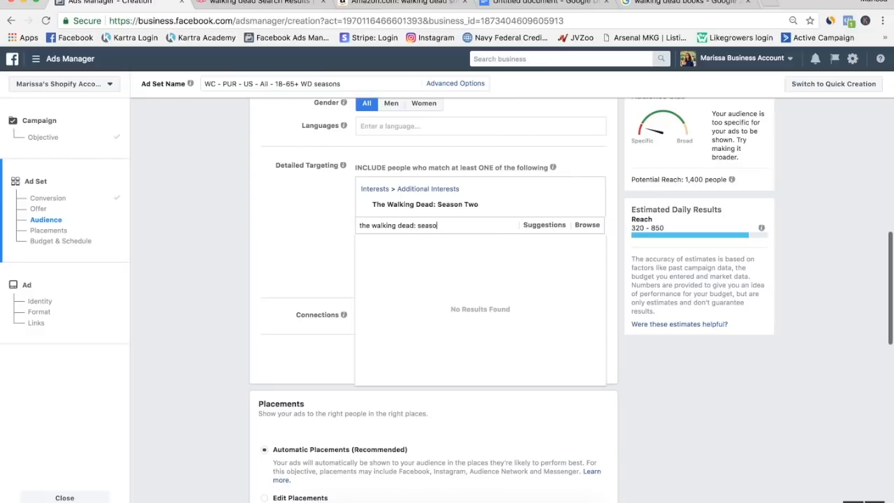
{"action": "left_click", "coordinate": [421, 259]}
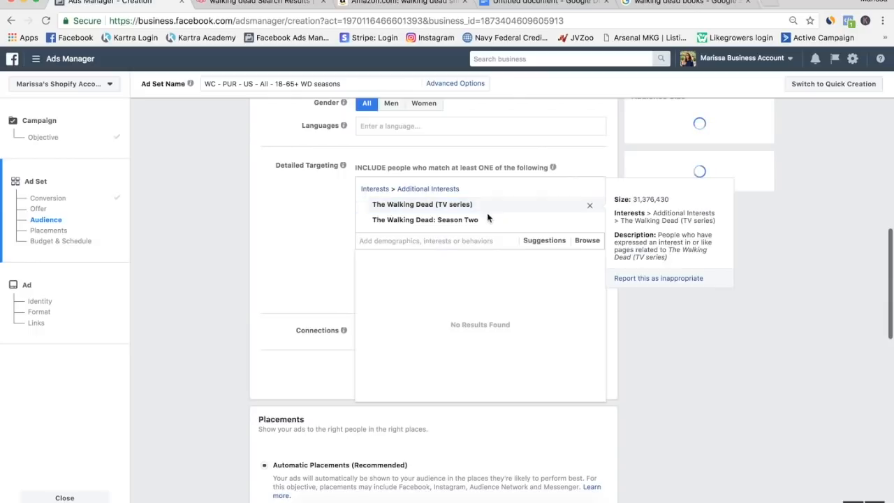
{"action": "scroll", "coordinate": [479, 230], "scroll_direction": "up", "scroll_amount": 2}
{"action": "left_click", "coordinate": [259, 352]}
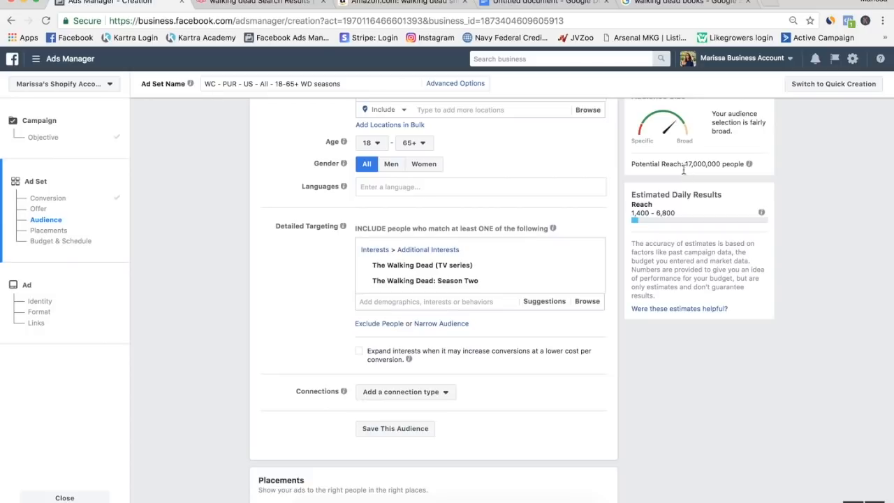
{"action": "double_click", "coordinate": [713, 165]}
{"action": "left_click", "coordinate": [778, 171]}
Set the placements to manual editing and deselect the Instagram, Audience Network and Messenger platforms.
{"action": "scroll", "coordinate": [332, 427], "scroll_direction": "down", "scroll_amount": 5}
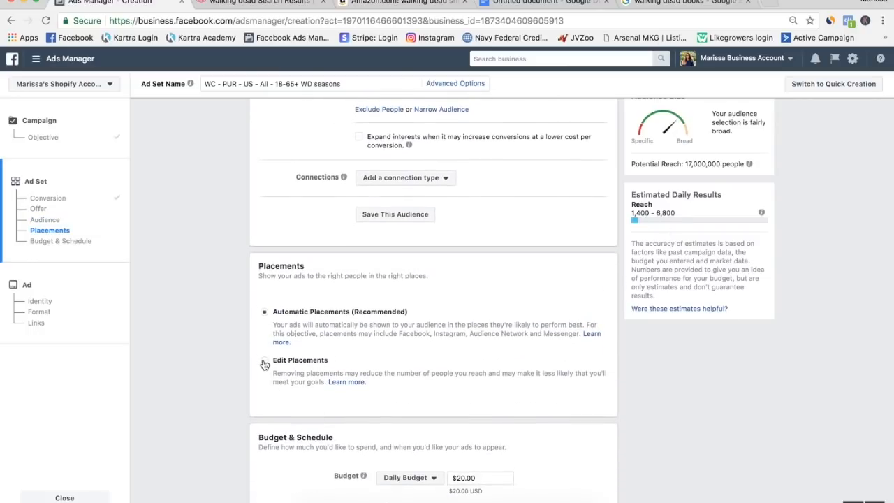
{"action": "left_click", "coordinate": [264, 360]}
{"action": "scroll", "coordinate": [264, 364], "scroll_direction": "down", "scroll_amount": 5}
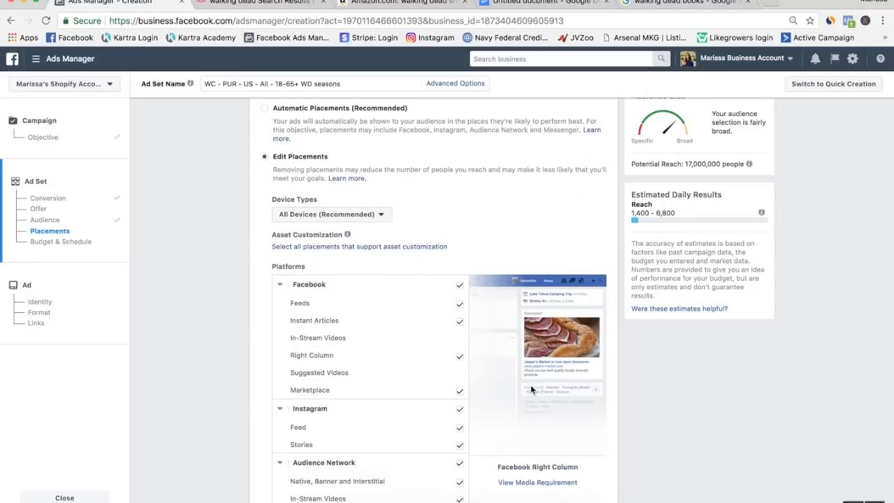
{"action": "scroll", "coordinate": [454, 314], "scroll_direction": "down", "scroll_amount": 3}
{"action": "left_click", "coordinate": [459, 287]}
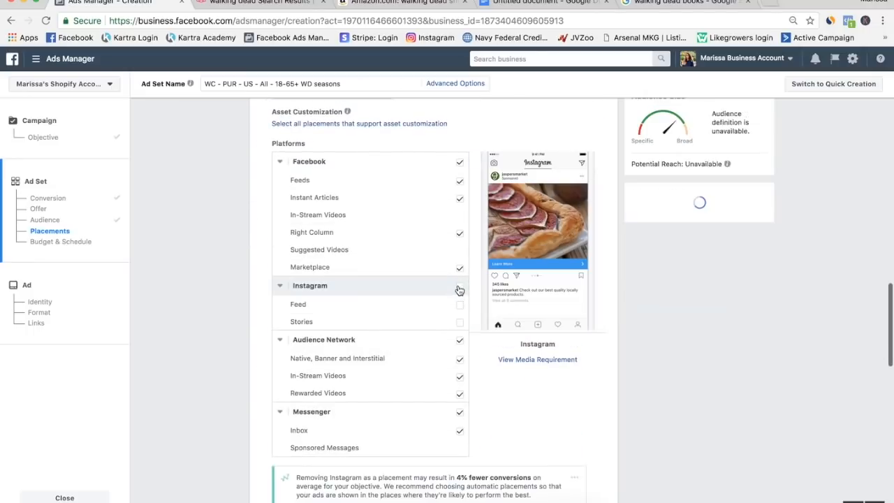
{"action": "left_click", "coordinate": [458, 340]}
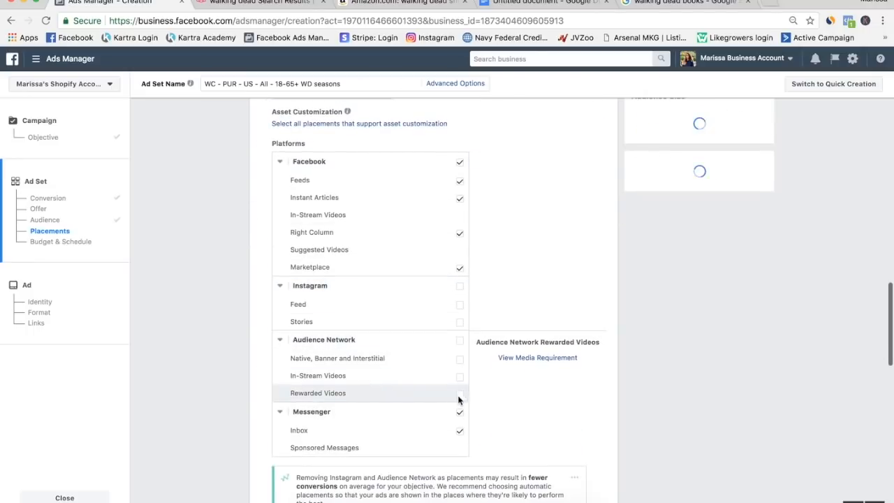
{"action": "left_click", "coordinate": [460, 413]}
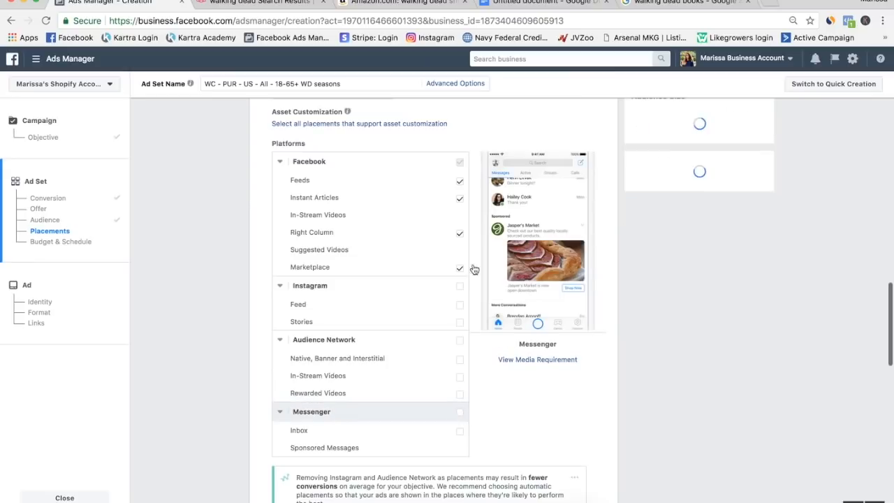
Deselect Instant Articles, Right Column and Marketplace under Facebook so that only Feeds stays selected.
{"action": "left_click", "coordinate": [459, 198]}
{"action": "left_click", "coordinate": [459, 235]}
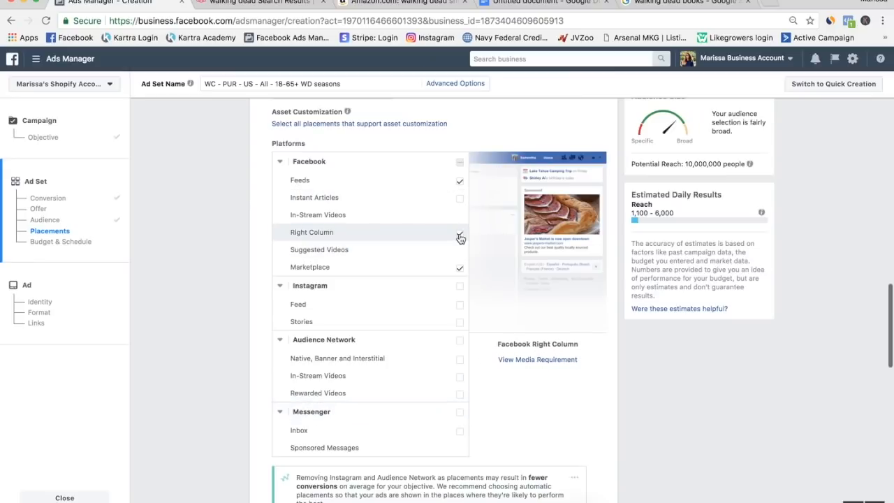
{"action": "left_click", "coordinate": [460, 268]}
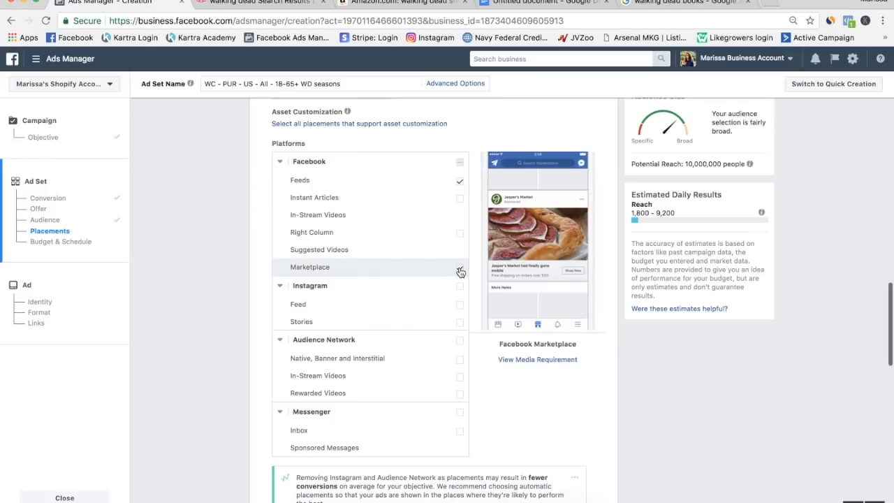
Add The Walking Dead: Road to Survival and The Walking Dead: No Man's Land from the suggested interests to detailed targeting.
{"action": "scroll", "coordinate": [208, 273], "scroll_direction": "up", "scroll_amount": 3}
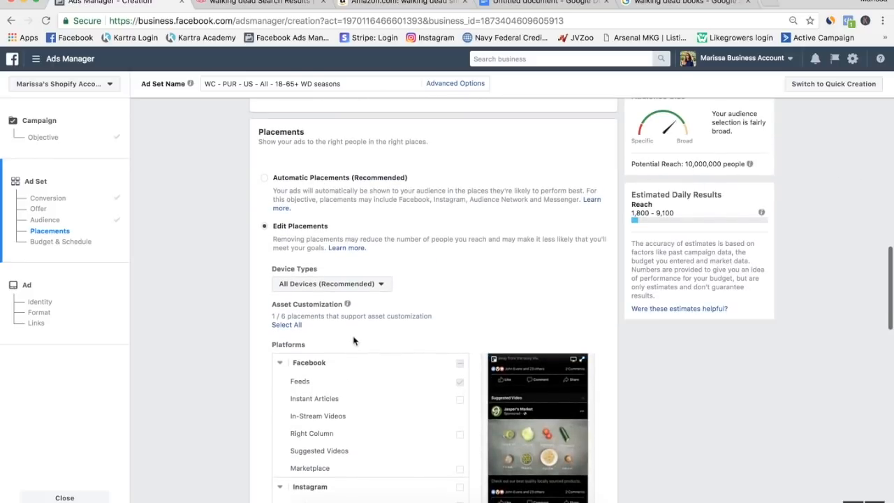
{"action": "scroll", "coordinate": [356, 343], "scroll_direction": "up", "scroll_amount": 6}
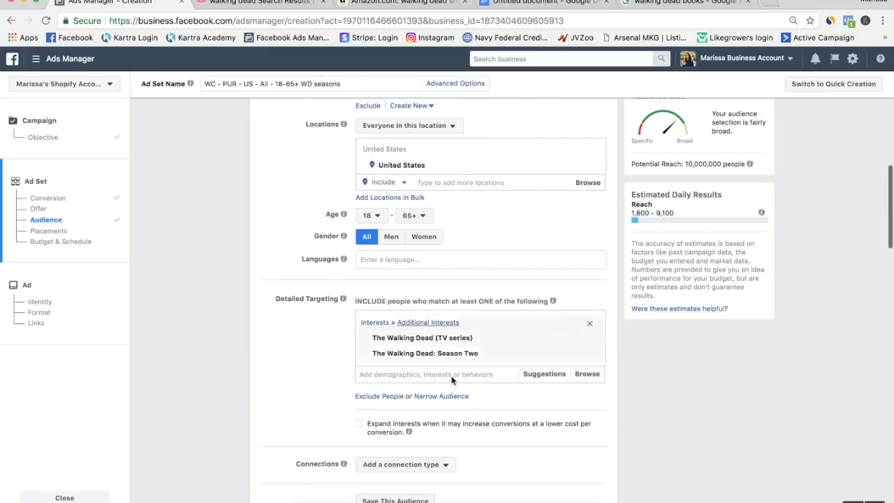
{"action": "mouse_move", "coordinate": [458, 339]}
{"action": "mouse_move", "coordinate": [458, 360]}
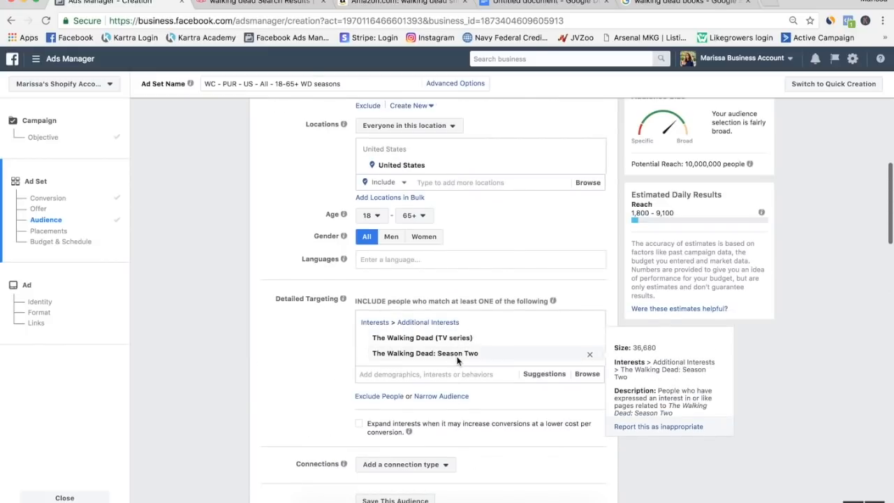
{"action": "left_click", "coordinate": [461, 374]}
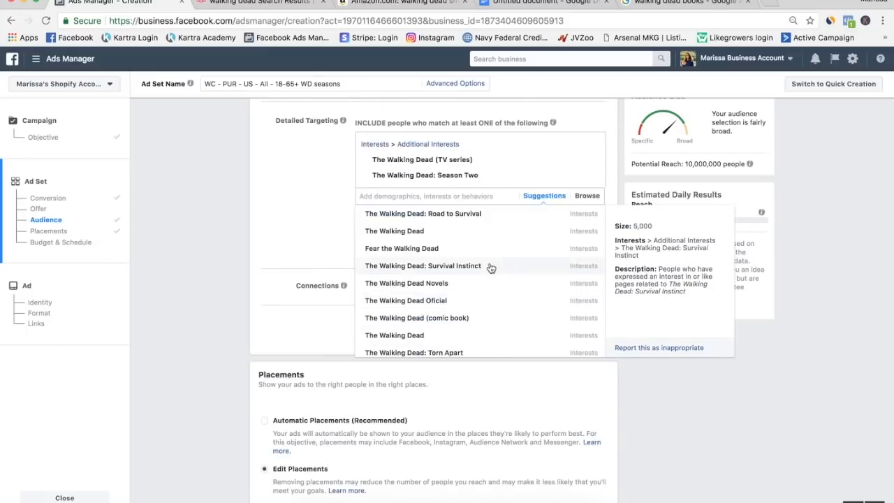
{"action": "left_click", "coordinate": [485, 231]}
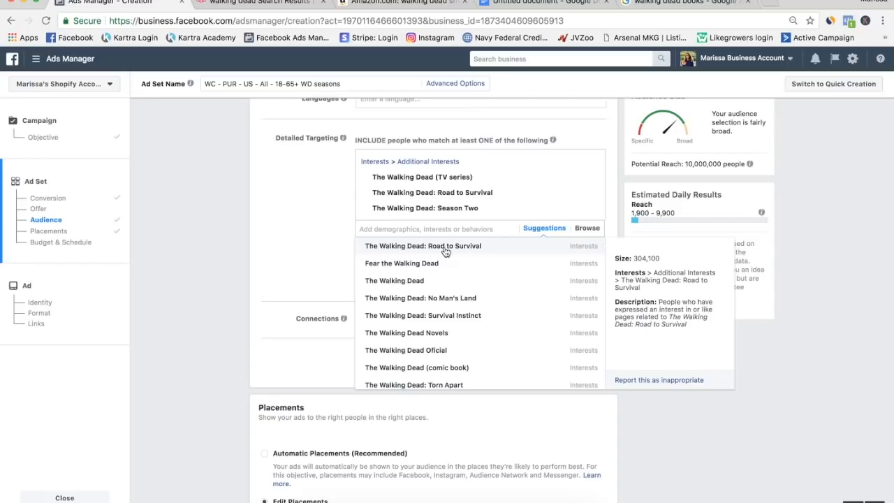
{"action": "left_click", "coordinate": [454, 301]}
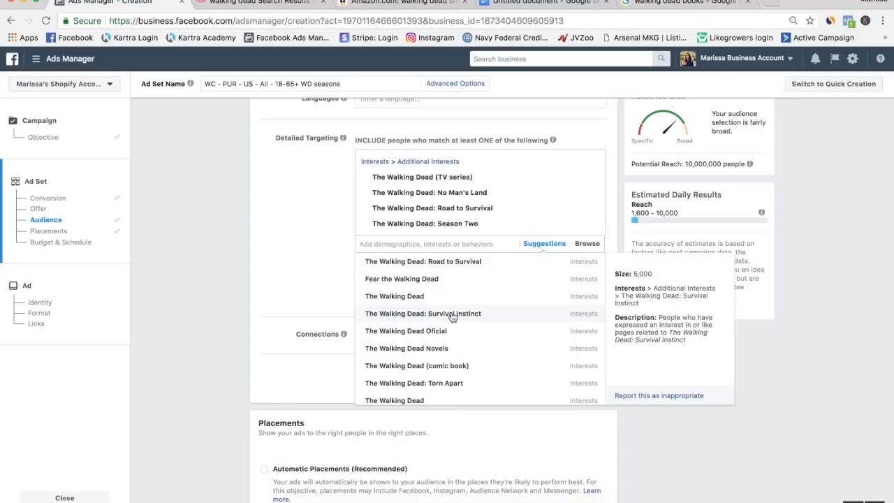
Try The Walking Dead: Survival Instinct as an interest, and remove both it and The Walking Dead (TV series).
{"action": "left_click", "coordinate": [453, 315]}
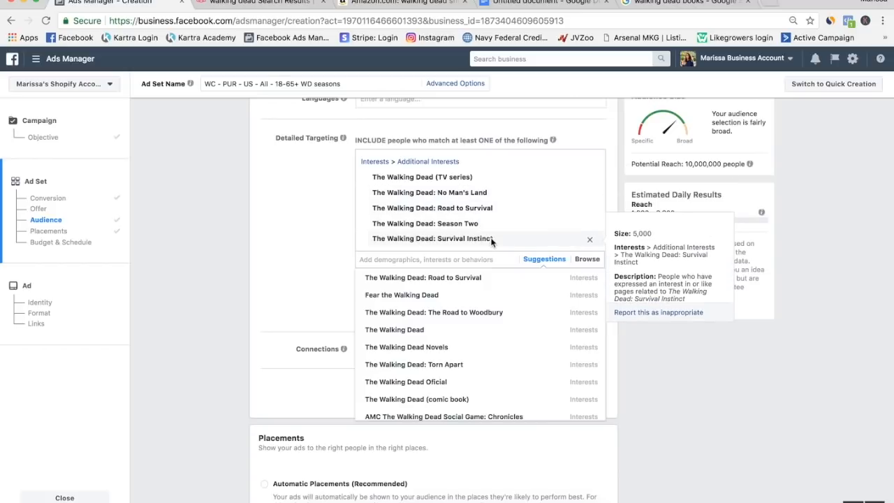
{"action": "left_click", "coordinate": [590, 239]}
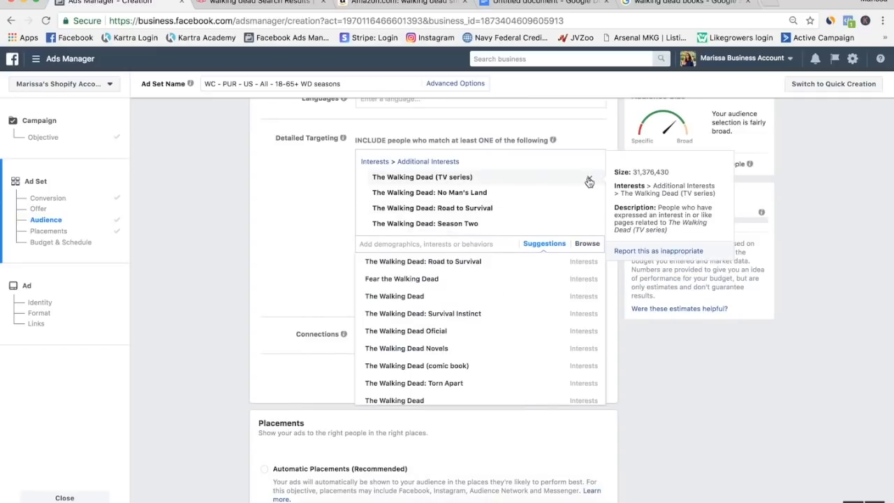
{"action": "left_click", "coordinate": [589, 178]}
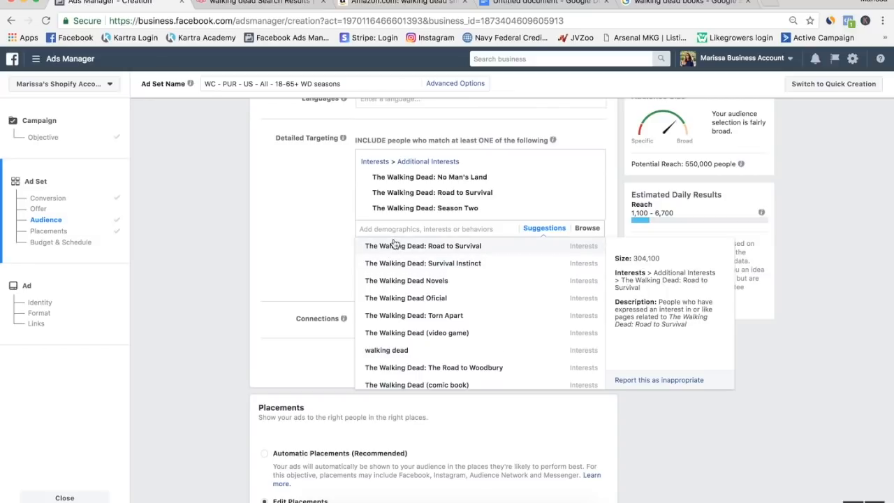
Add the second suggested The Walking Dead: Road to Survival interest, search "the walking dead" for more, and review the chosen interests.
{"action": "left_click", "coordinate": [378, 248]}
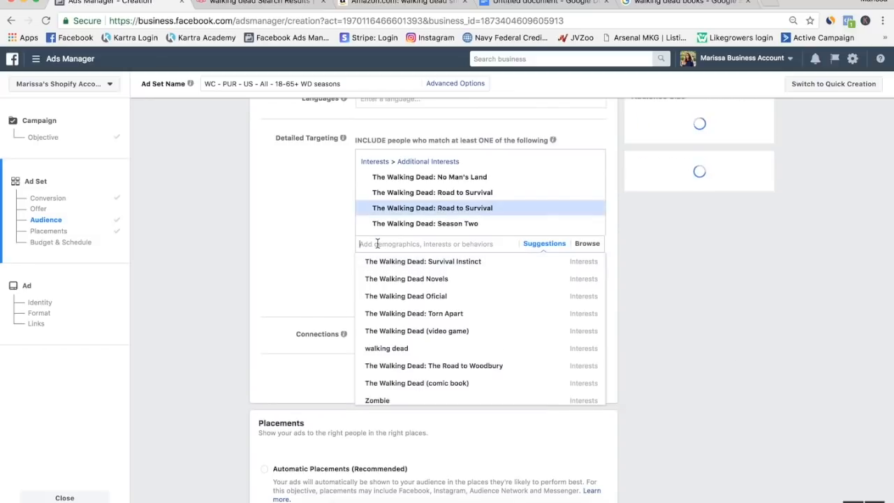
{"action": "type", "text": "the walking dead"}
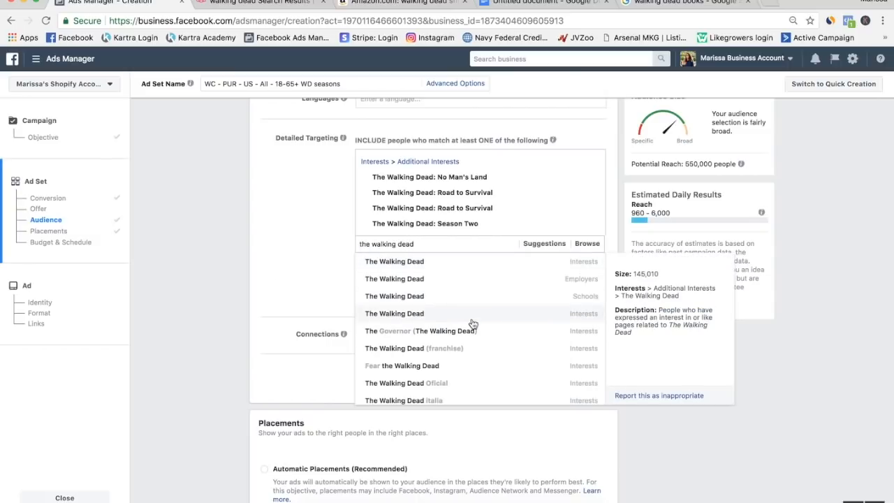
{"action": "left_click", "coordinate": [325, 220]}
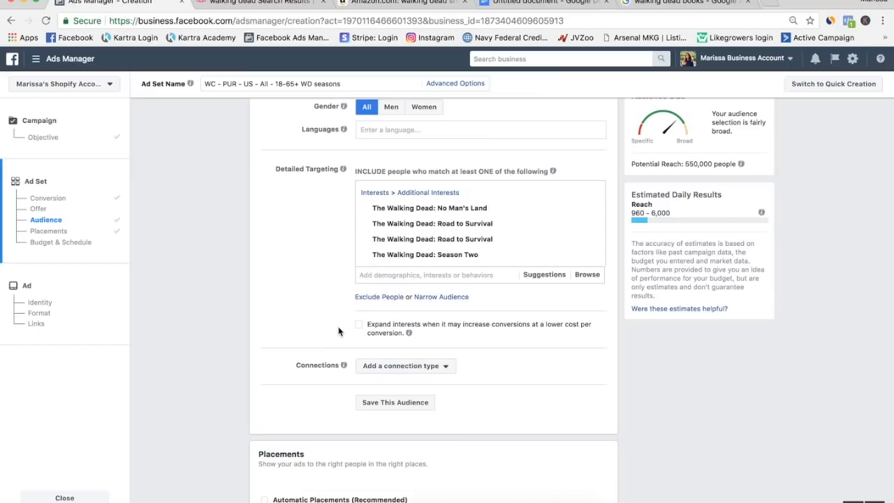
{"action": "mouse_move", "coordinate": [424, 241]}
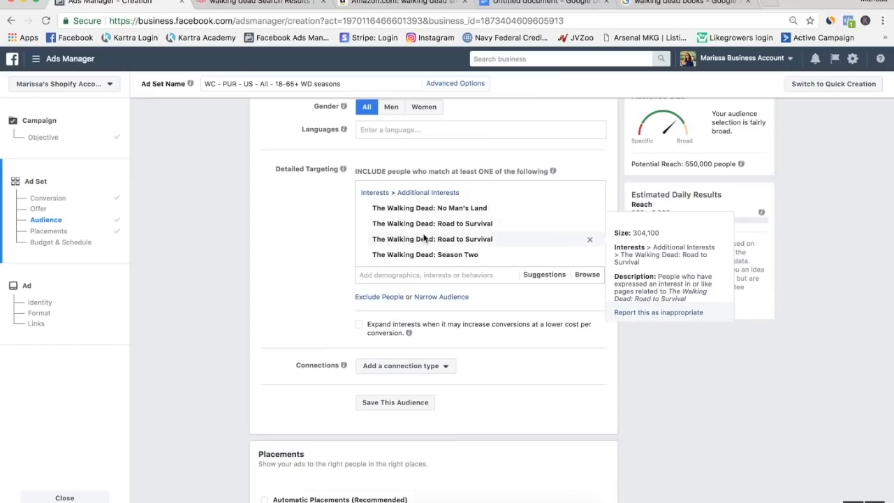
{"action": "mouse_move", "coordinate": [444, 207]}
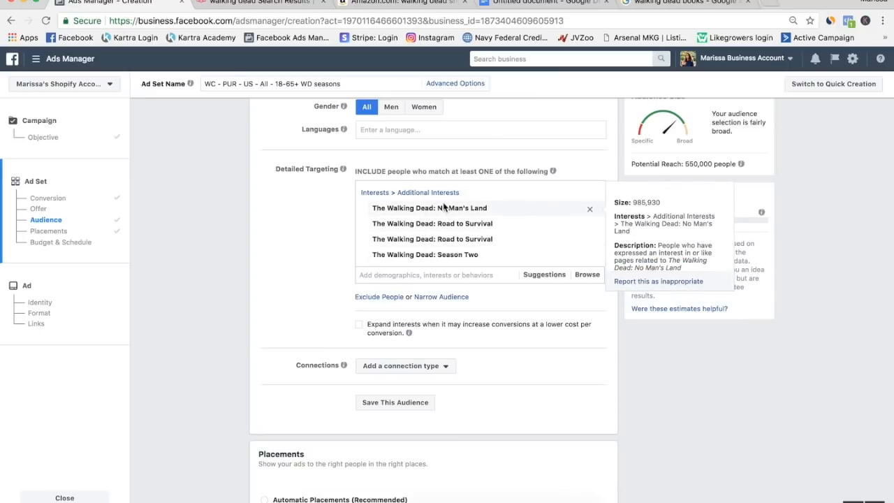
Switch to the Google Docs list and make the Seasons line bold.
{"action": "left_click", "coordinate": [498, 9]}
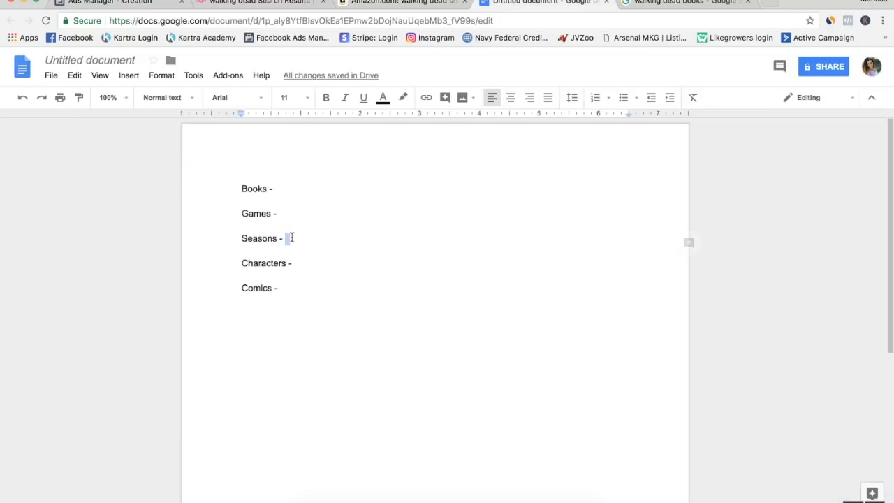
{"action": "left_click_drag", "start_coordinate": [289, 238], "coordinate": [232, 237]}
{"action": "left_click", "coordinate": [326, 98]}
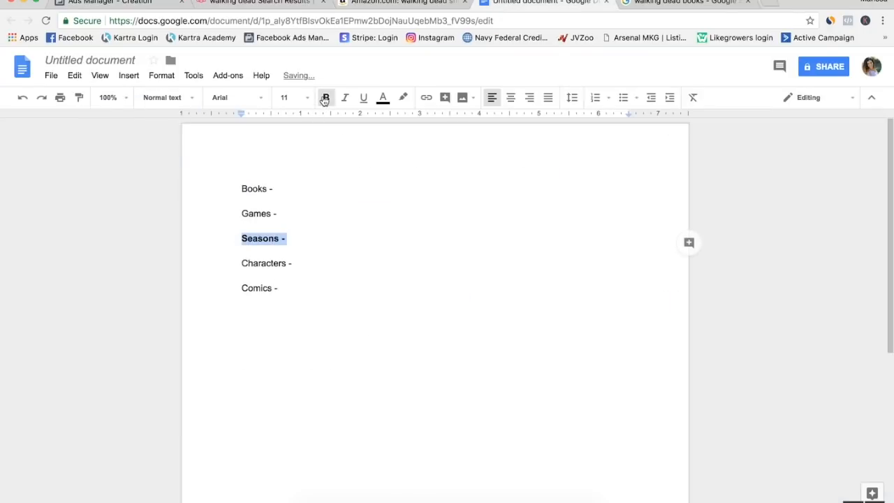
Switch back to Ads Manager and look over the ad set's targeting and placements.
{"action": "left_click", "coordinate": [109, 4]}
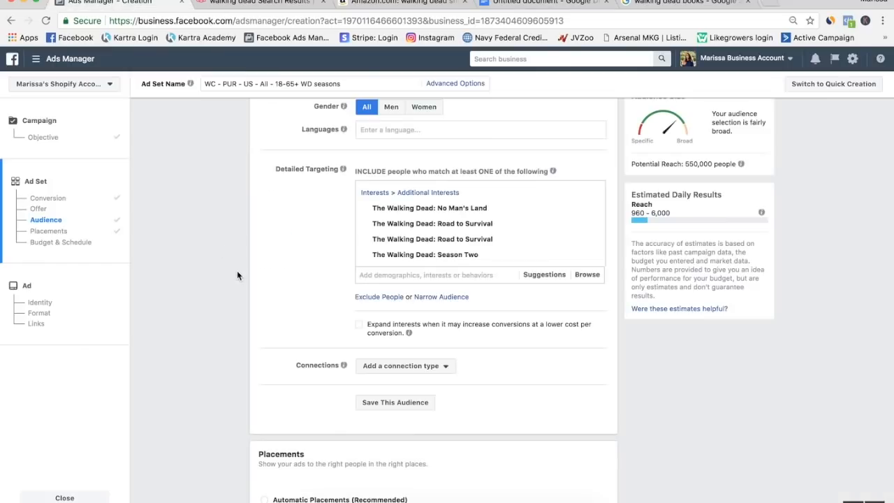
{"action": "scroll", "coordinate": [236, 276], "scroll_direction": "down", "scroll_amount": 1}
{"action": "scroll", "coordinate": [236, 275], "scroll_direction": "down", "scroll_amount": 5}
{"action": "scroll", "coordinate": [237, 276], "scroll_direction": "up", "scroll_amount": 5}
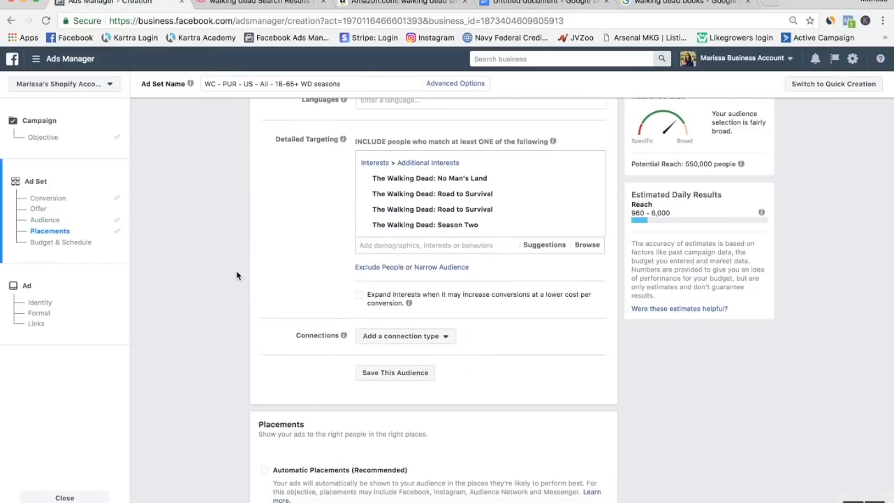
Set the ad set's daily budget to $6.
{"action": "scroll", "coordinate": [236, 275], "scroll_direction": "down", "scroll_amount": 5}
{"action": "scroll", "coordinate": [236, 275], "scroll_direction": "down", "scroll_amount": 10}
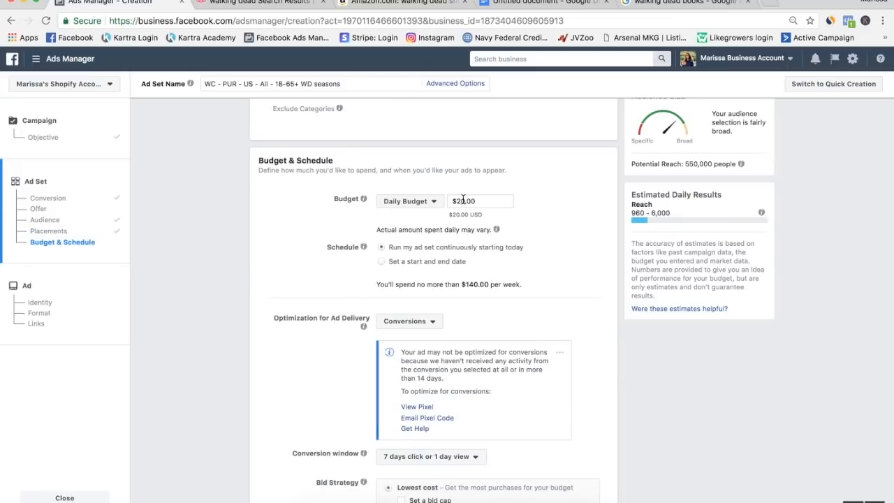
{"action": "left_click", "coordinate": [464, 201]}
{"action": "key", "text": "BackSpace"}
{"action": "type", "text": "6"}
{"action": "left_click", "coordinate": [331, 334]}
{"action": "scroll", "coordinate": [332, 334], "scroll_direction": "down", "scroll_amount": 5}
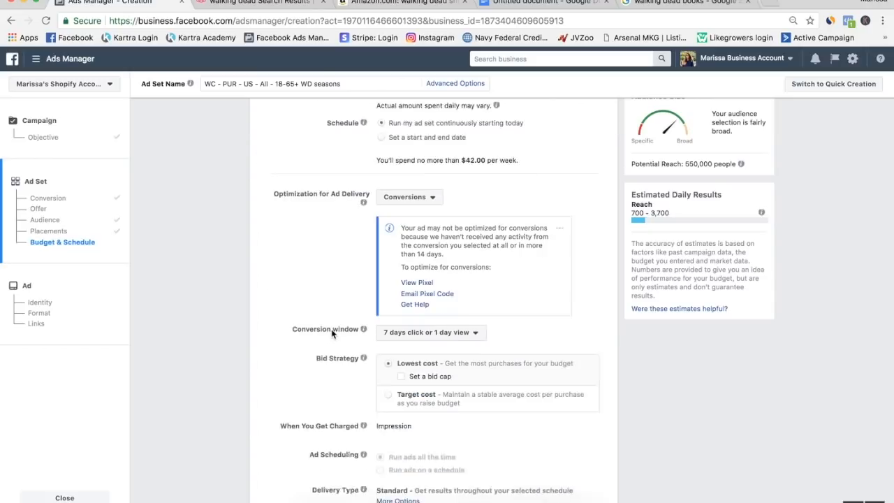
Check the delivery optimization options, keeping Conversions, and continue to the ad setup.
{"action": "left_click", "coordinate": [422, 171]}
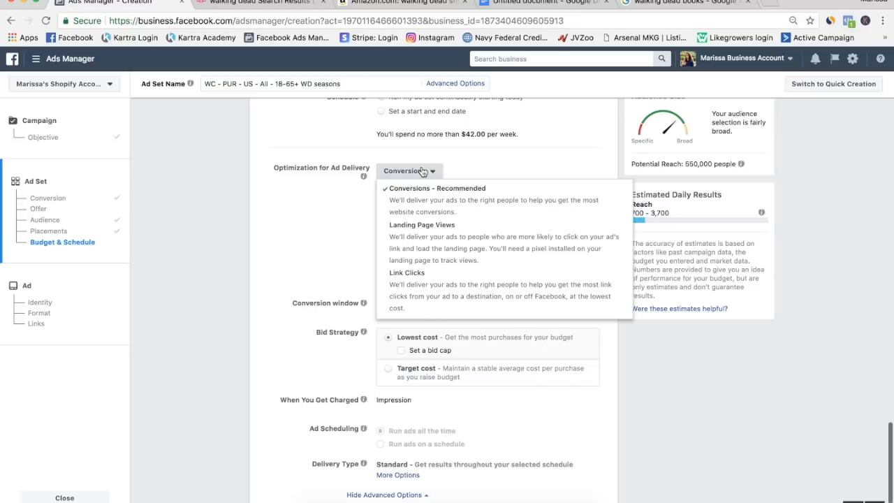
{"action": "left_click", "coordinate": [306, 236]}
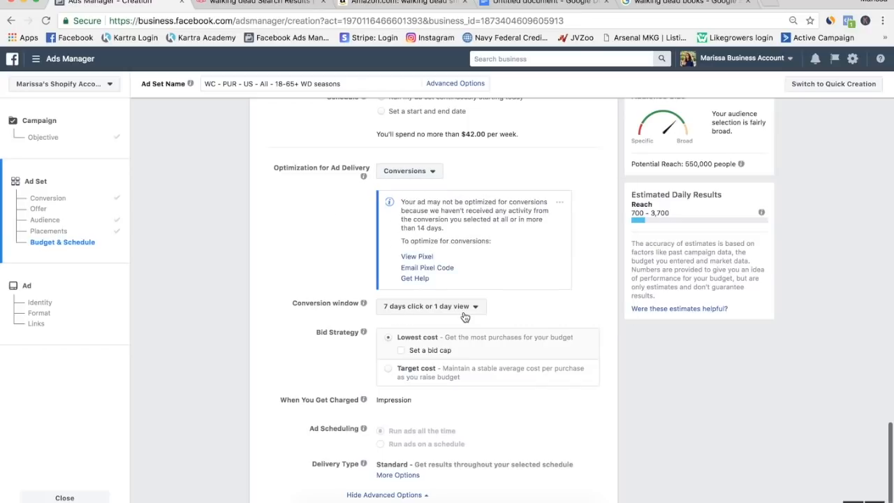
{"action": "scroll", "coordinate": [349, 385], "scroll_direction": "down", "scroll_amount": 1}
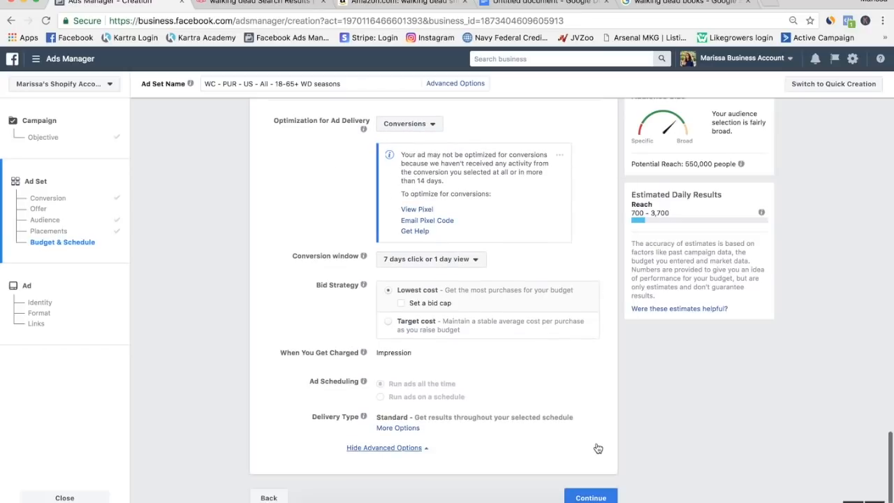
{"action": "left_click", "coordinate": [591, 498]}
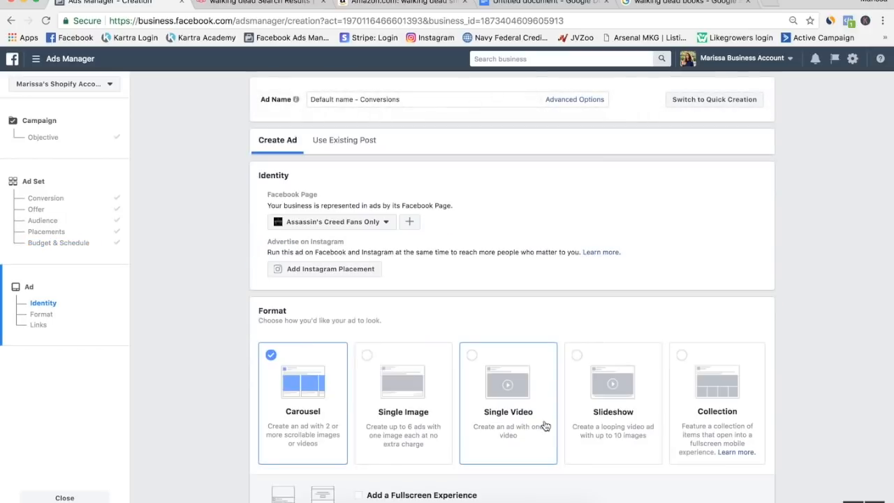
Look through the Facebook Pages available for the ad and the ad format choices without changing them.
{"action": "left_click", "coordinate": [384, 223]}
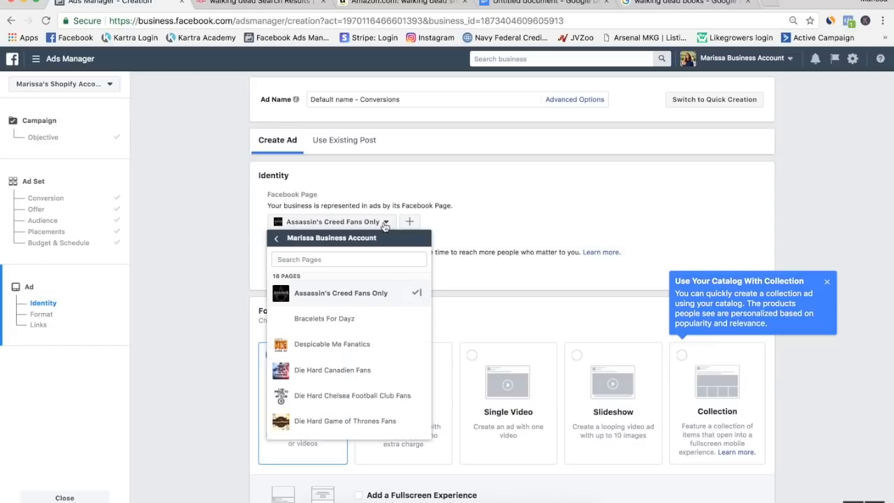
{"action": "scroll", "coordinate": [348, 384], "scroll_direction": "down", "scroll_amount": 5}
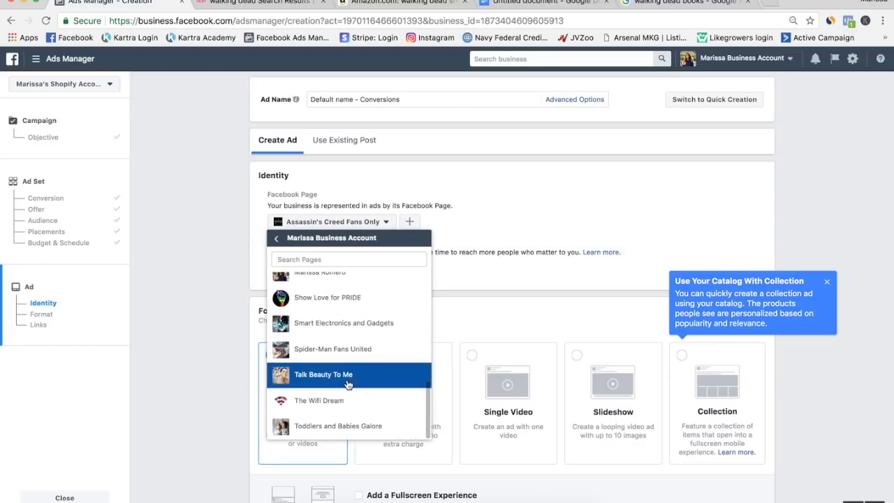
{"action": "scroll", "coordinate": [338, 369], "scroll_direction": "up", "scroll_amount": 5}
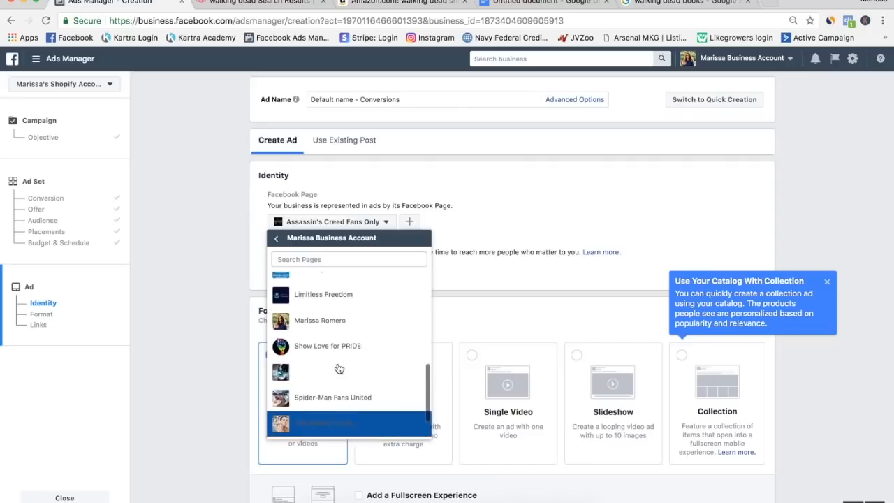
{"action": "scroll", "coordinate": [338, 349], "scroll_direction": "up", "scroll_amount": 3}
{"action": "left_click", "coordinate": [235, 349]}
{"action": "scroll", "coordinate": [234, 349], "scroll_direction": "down", "scroll_amount": 4}
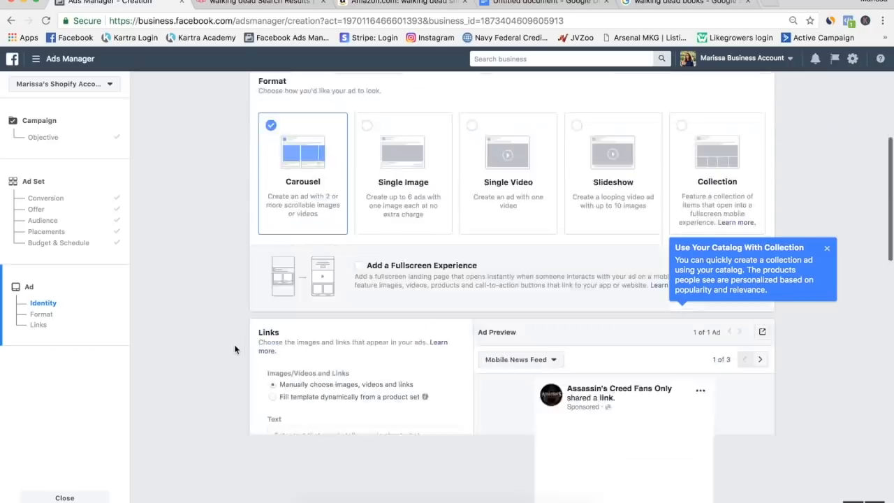
{"action": "scroll", "coordinate": [235, 349], "scroll_direction": "up", "scroll_amount": 4}
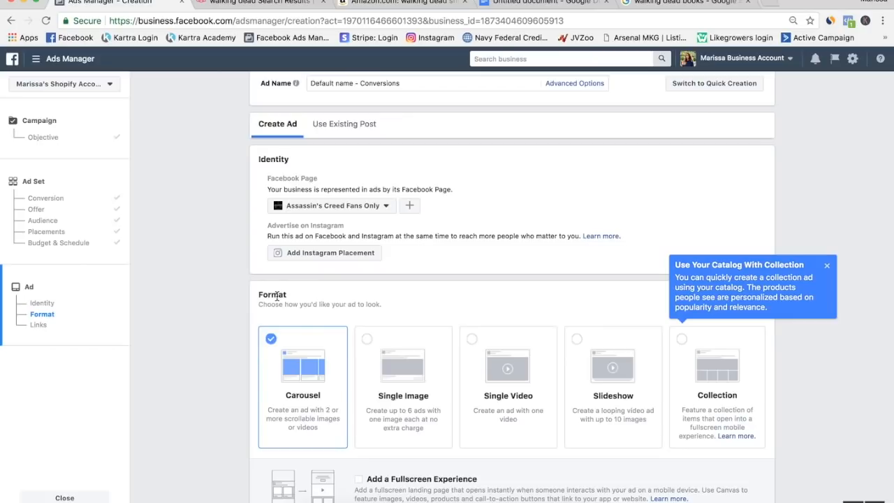
{"action": "scroll", "coordinate": [277, 296], "scroll_direction": "down", "scroll_amount": 4}
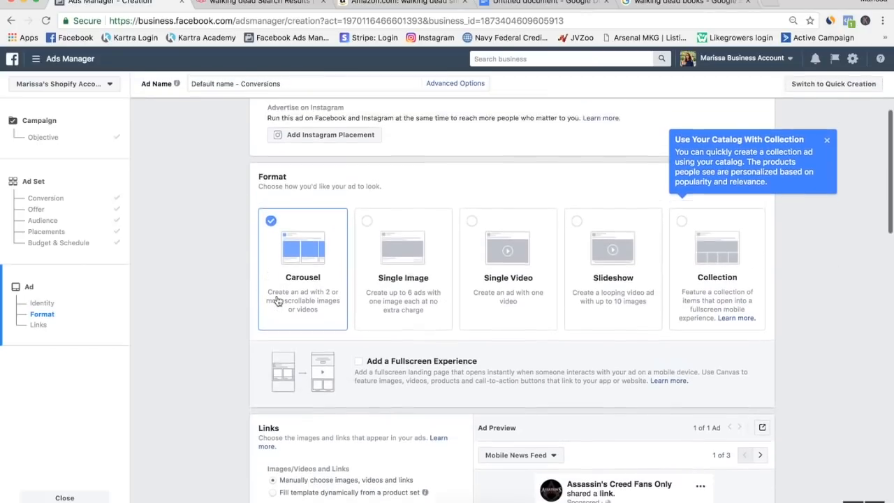
Set the ad to use an existing post from the Die Hard Game of Thrones Fans page and look over its creative options.
{"action": "scroll", "coordinate": [278, 301], "scroll_direction": "up", "scroll_amount": 4}
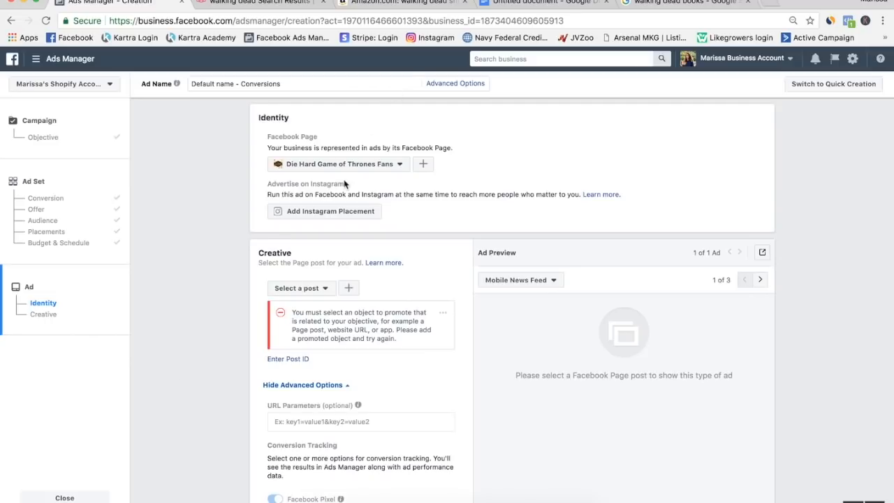
{"action": "scroll", "coordinate": [345, 183], "scroll_direction": "up", "scroll_amount": 2}
{"action": "scroll", "coordinate": [303, 243], "scroll_direction": "down", "scroll_amount": 5}
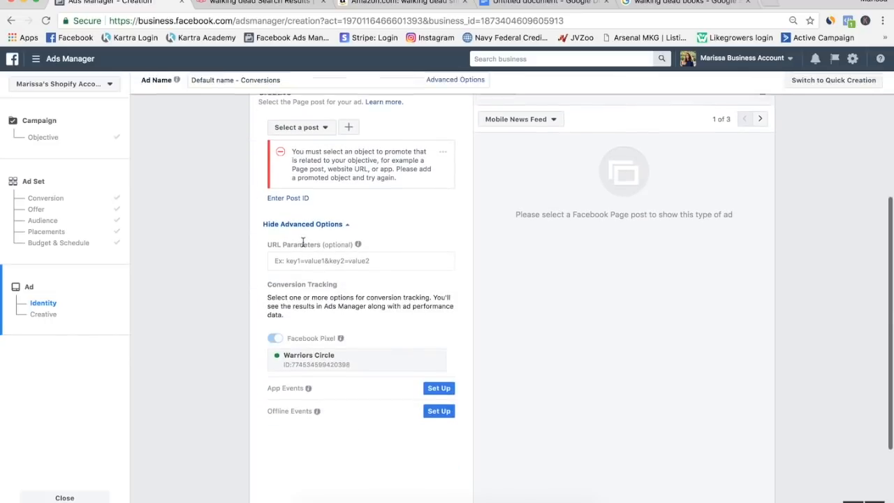
{"action": "scroll", "coordinate": [303, 242], "scroll_direction": "up", "scroll_amount": 5}
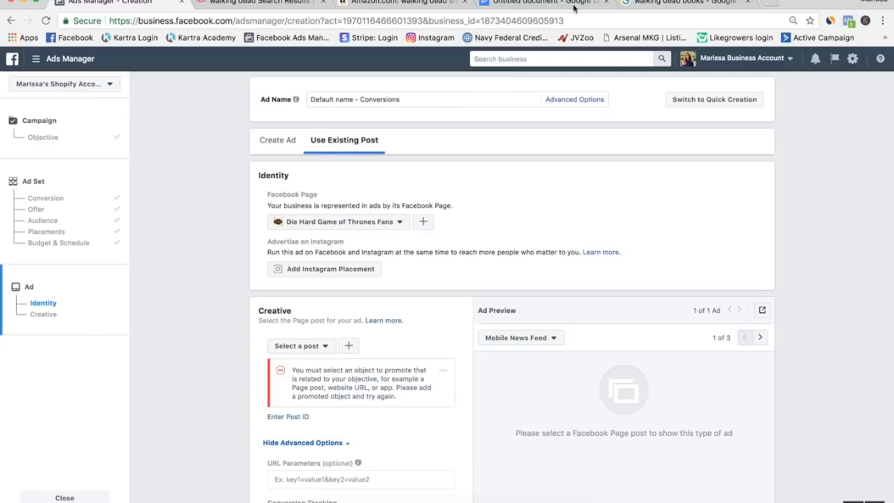
Glance at the Google results for walking dead books, and return from the ad setup to the ad set settings.
{"action": "left_click", "coordinate": [650, 10]}
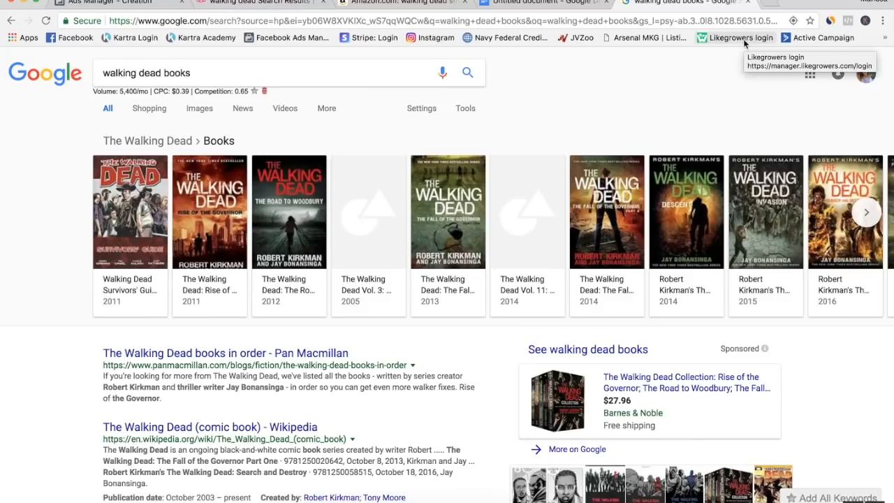
{"action": "left_click", "coordinate": [123, 3]}
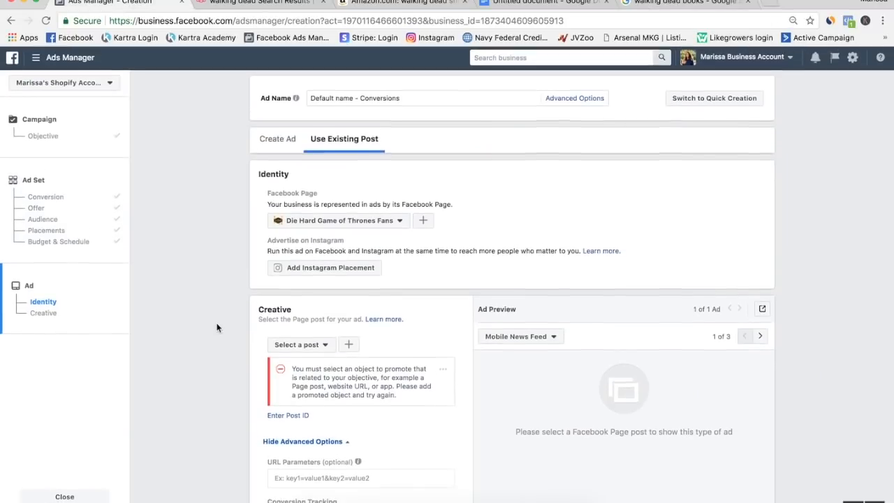
{"action": "scroll", "coordinate": [416, 345], "scroll_direction": "down", "scroll_amount": 5}
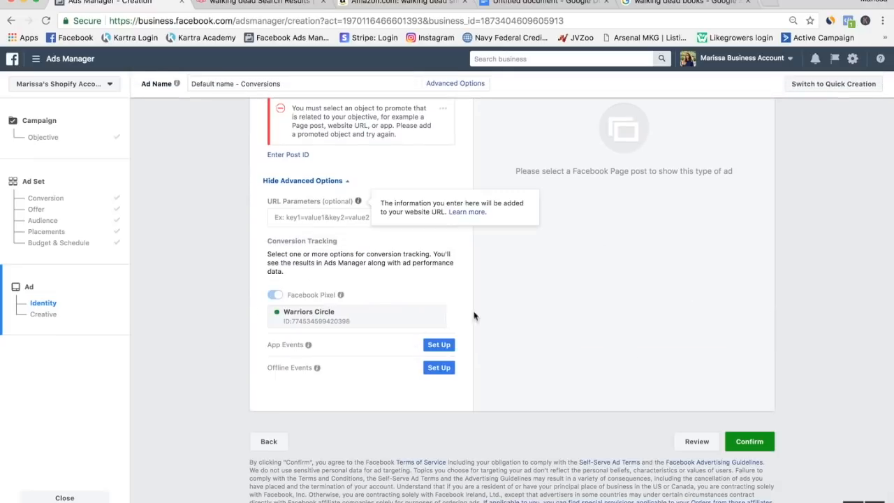
{"action": "scroll", "coordinate": [386, 334], "scroll_direction": "up", "scroll_amount": 1}
{"action": "left_click", "coordinate": [272, 455]}
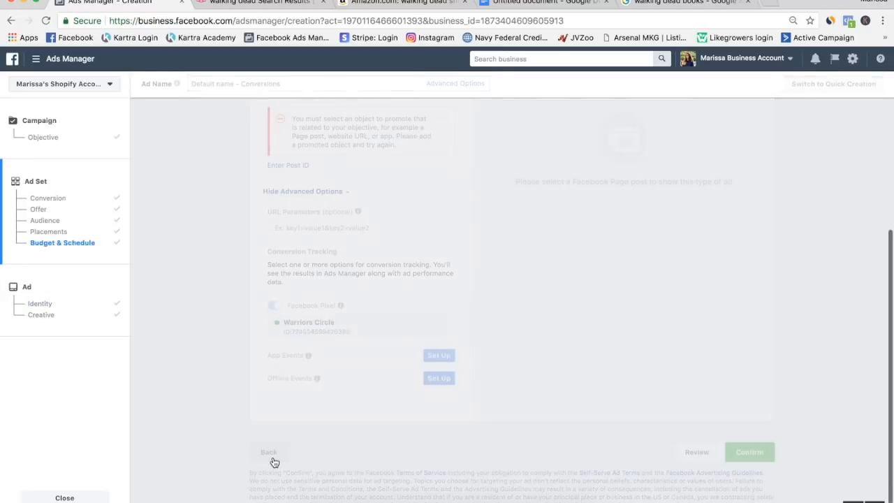
{"action": "scroll", "coordinate": [407, 212], "scroll_direction": "down", "scroll_amount": 20}
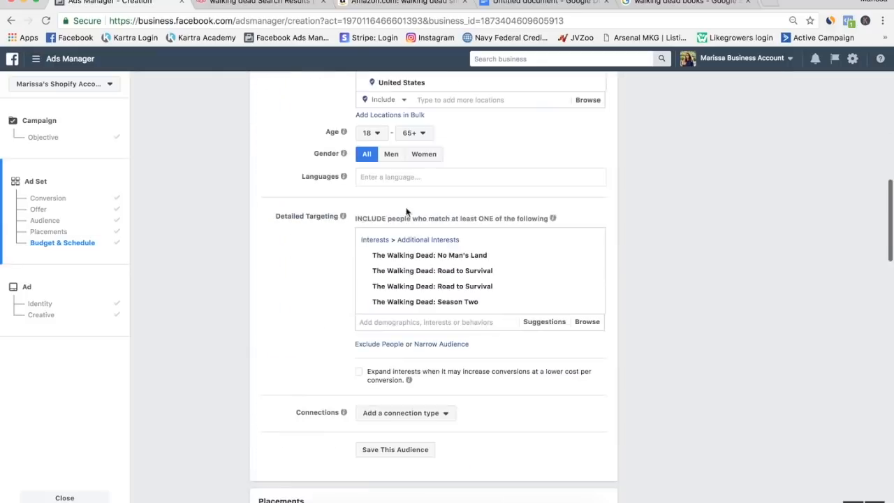
{"action": "scroll", "coordinate": [401, 217], "scroll_direction": "up", "scroll_amount": 15}
{"action": "scroll", "coordinate": [400, 217], "scroll_direction": "up", "scroll_amount": 5}
Switch to the Google Docs list and make the Characters line bold.
{"action": "left_click", "coordinate": [537, 3]}
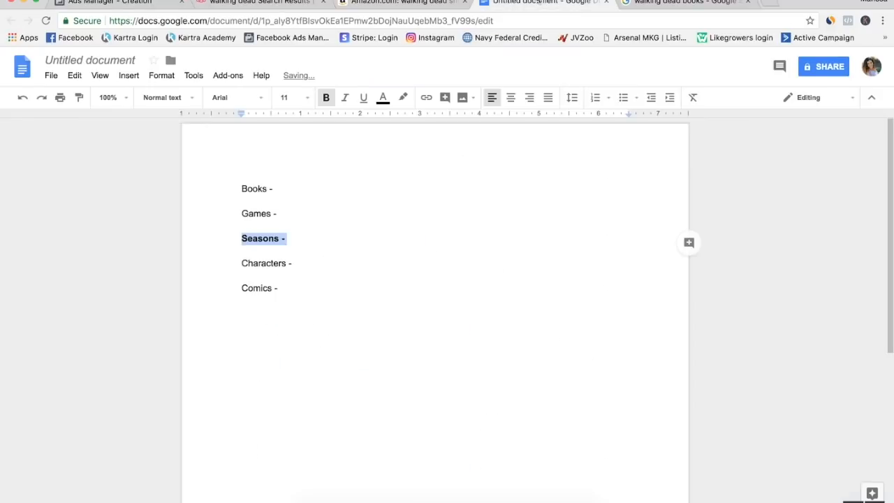
{"action": "left_click_drag", "start_coordinate": [297, 269], "coordinate": [242, 264]}
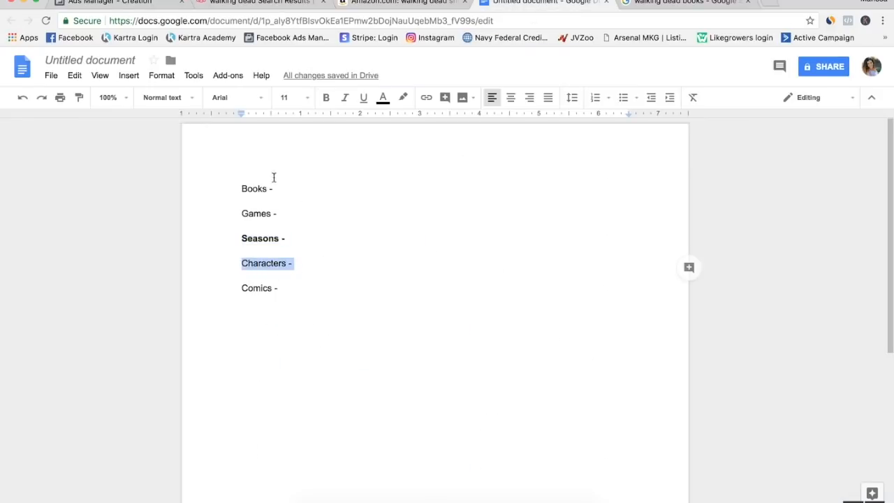
{"action": "left_click", "coordinate": [326, 98]}
Switch back to Ads Manager and rename the ad set as WC - PUR - US - All - 18-65+ characters.
{"action": "left_click", "coordinate": [108, 3]}
{"action": "scroll", "coordinate": [391, 294], "scroll_direction": "up", "scroll_amount": 5}
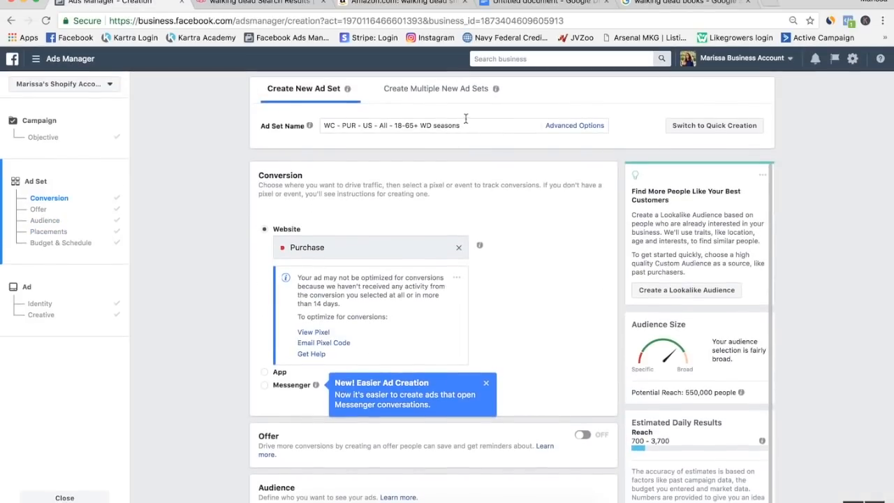
{"action": "left_click_drag", "start_coordinate": [465, 126], "coordinate": [423, 128]}
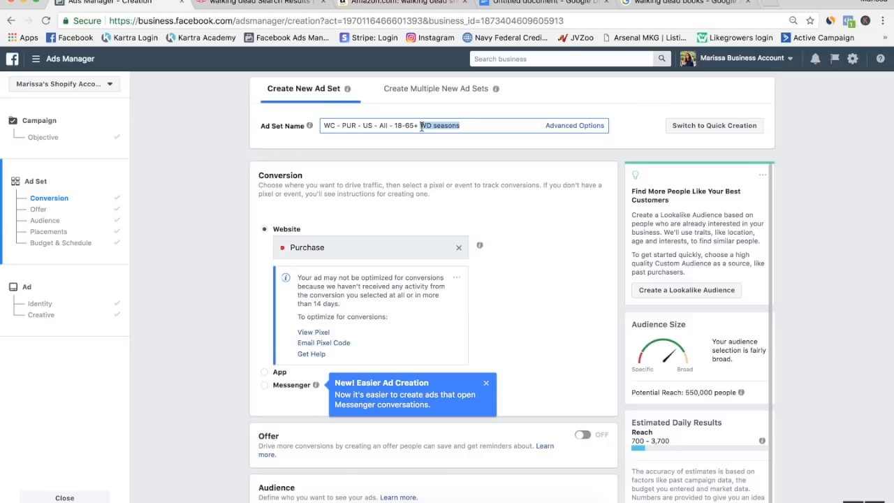
{"action": "type", "text": "character"}
Remove all The Walking Dead interests from the ad set's detailed targeting.
{"action": "scroll", "coordinate": [429, 231], "scroll_direction": "down", "scroll_amount": 8}
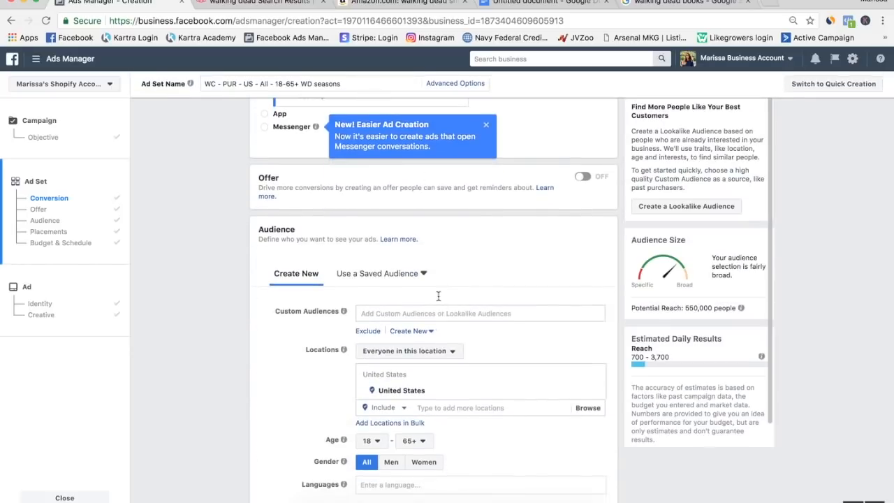
{"action": "scroll", "coordinate": [313, 371], "scroll_direction": "down", "scroll_amount": 5}
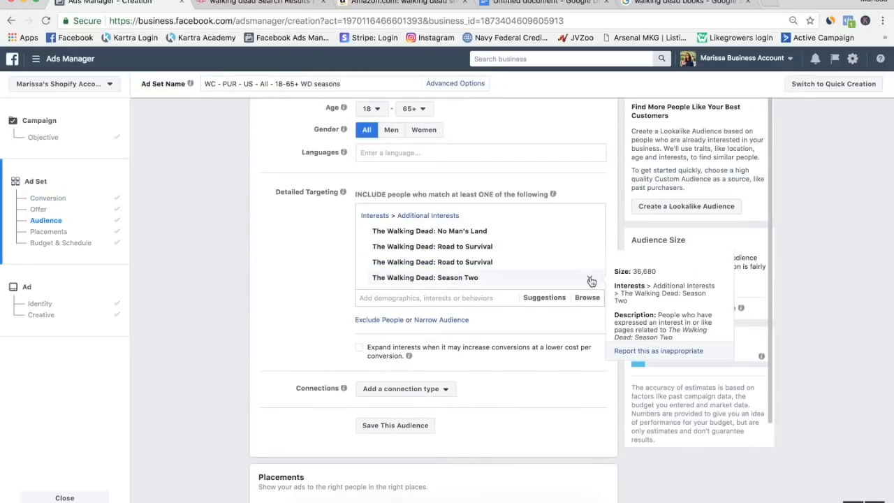
{"action": "left_click", "coordinate": [591, 280]}
{"action": "left_click", "coordinate": [591, 216]}
Search detailed targeting for "rick grimes" and add the Rick Grimes interest.
{"action": "left_click", "coordinate": [426, 211]}
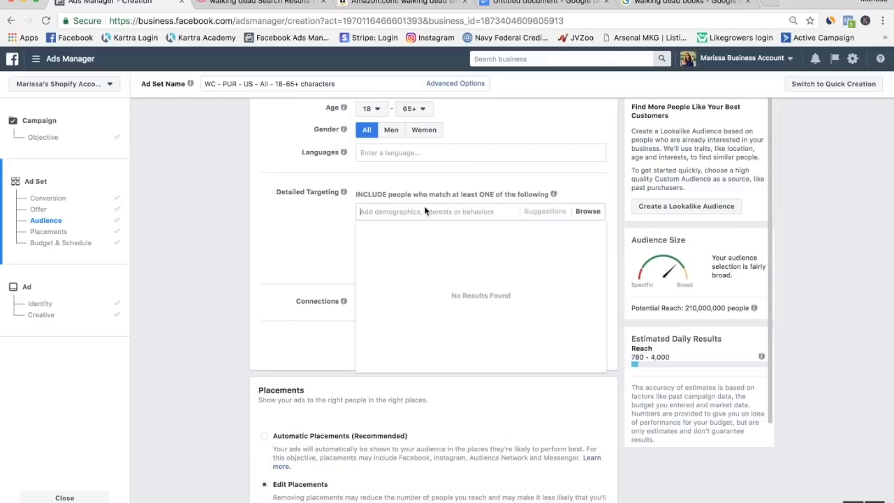
{"action": "type", "text": "rick gr"}
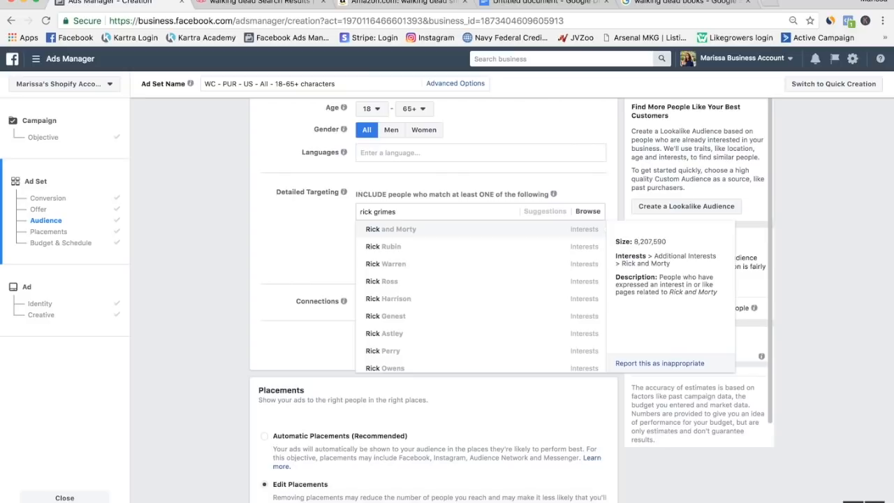
{"action": "type", "text": "imes"}
{"action": "left_click", "coordinate": [406, 231]}
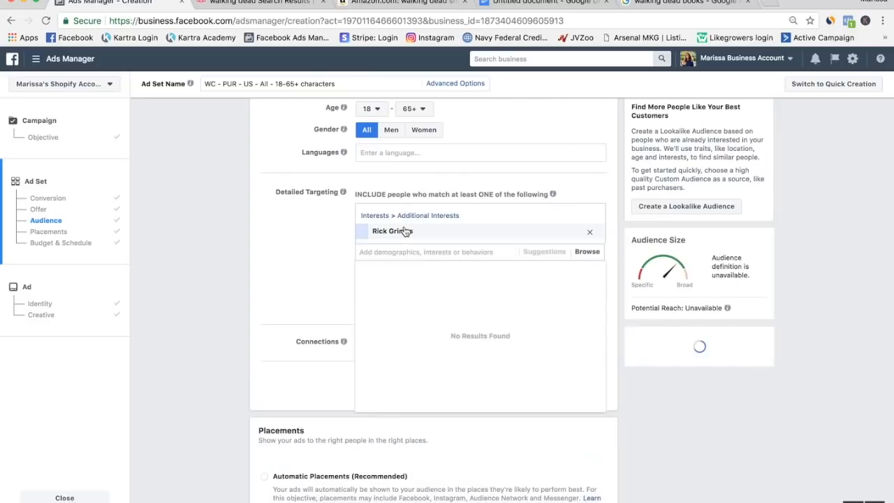
Add the suggested interests Daryl Dixon, Carl Grimes and Morgan Jones (The Walking Dead) to the detailed targeting.
{"action": "left_click", "coordinate": [538, 252]}
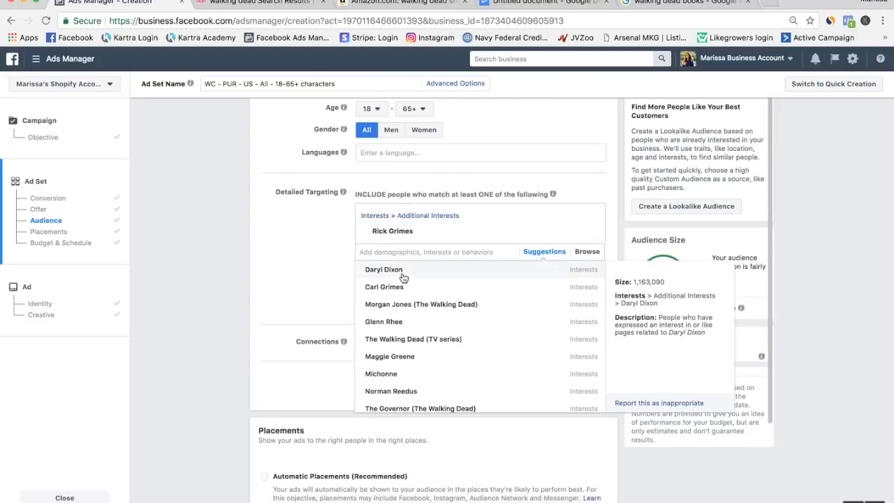
{"action": "left_click", "coordinate": [402, 277]}
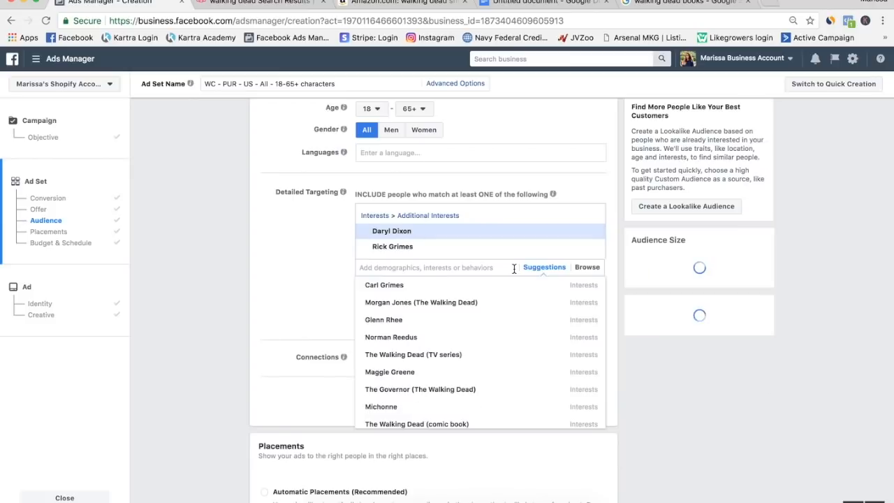
{"action": "left_click", "coordinate": [463, 287]}
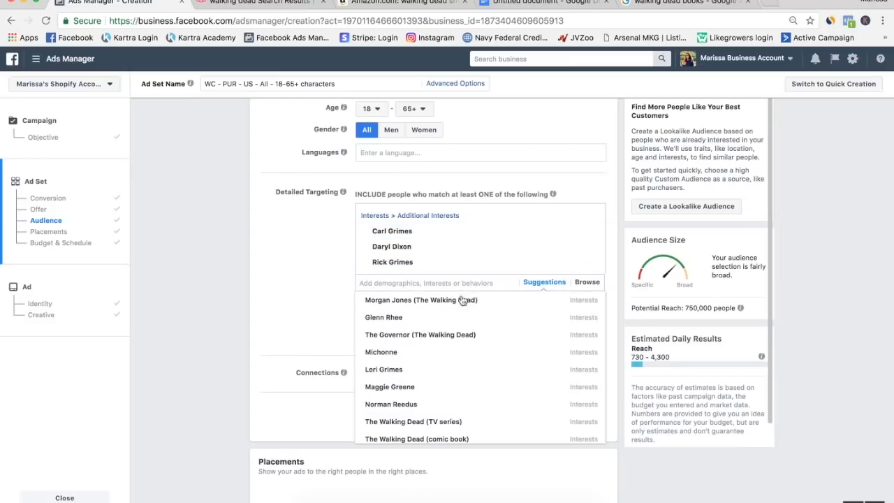
{"action": "left_click", "coordinate": [459, 301]}
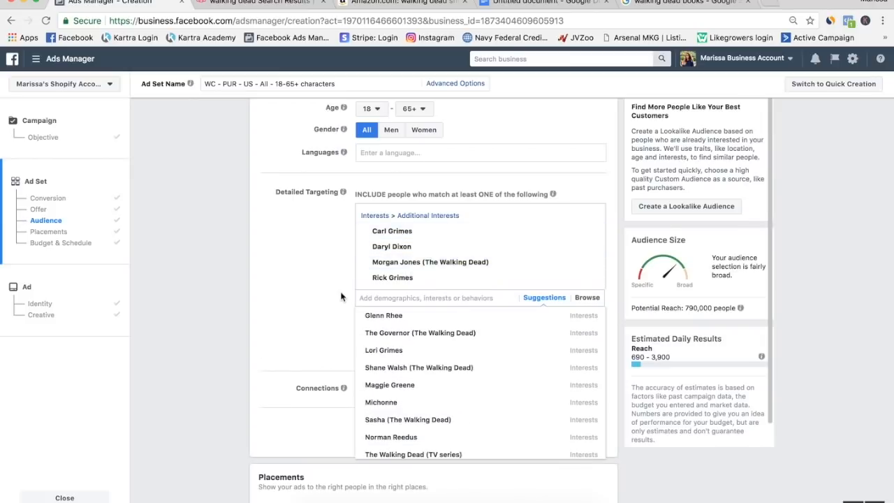
{"action": "scroll", "coordinate": [341, 297], "scroll_direction": "up", "scroll_amount": 5}
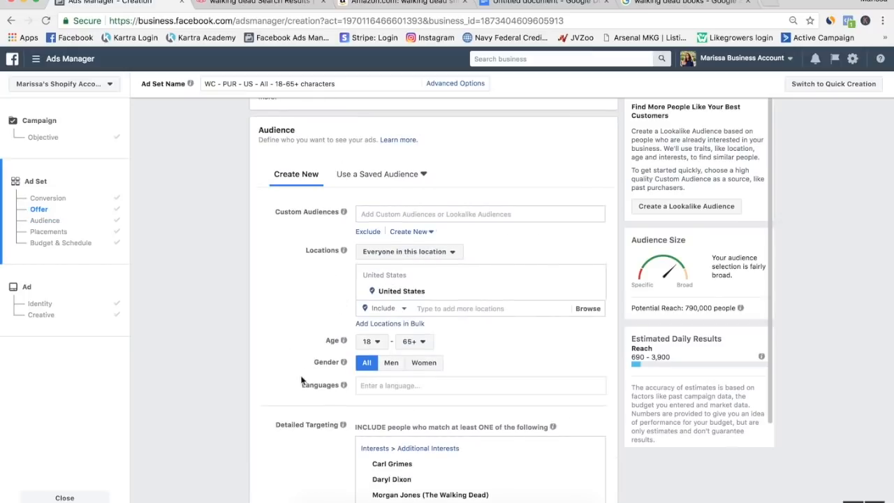
{"action": "scroll", "coordinate": [302, 380], "scroll_direction": "down", "scroll_amount": 5}
{"action": "scroll", "coordinate": [393, 250], "scroll_direction": "down", "scroll_amount": 3}
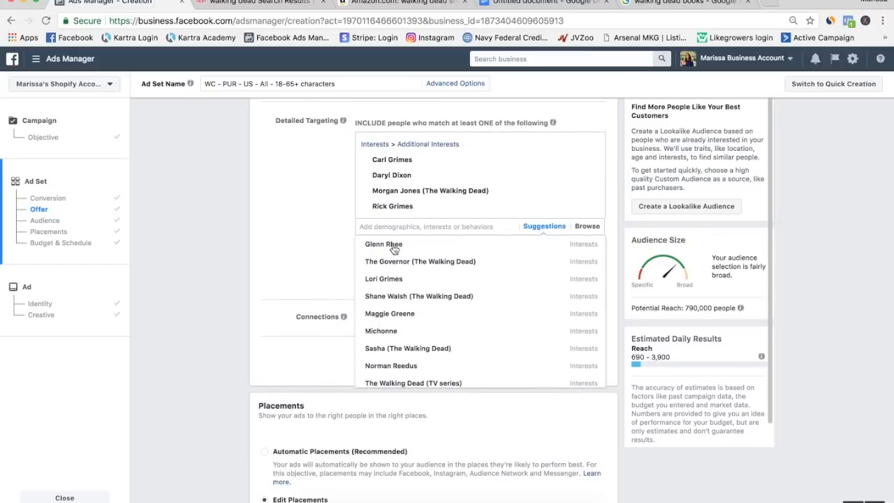
Add the suggested interests Glenn Rhee, Maggie Greene, Michonne and The Governor (The Walking Dead) to the detailed targeting.
{"action": "left_click", "coordinate": [397, 247]}
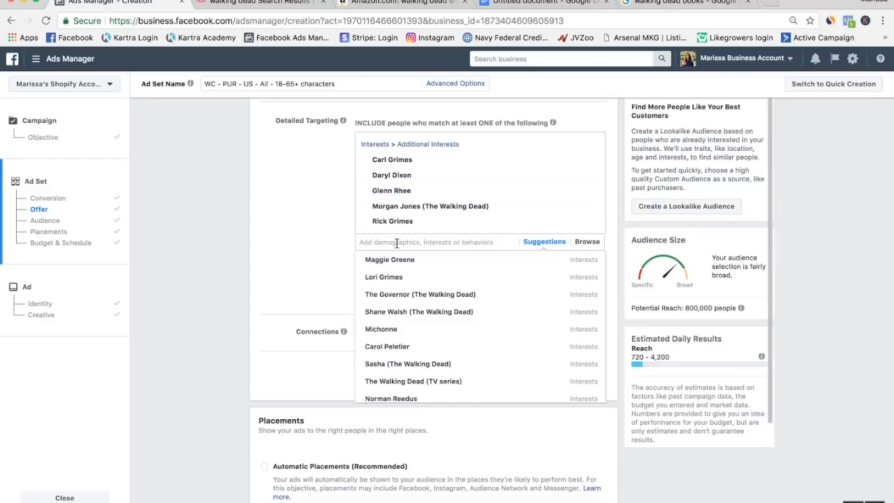
{"action": "left_click", "coordinate": [398, 264]}
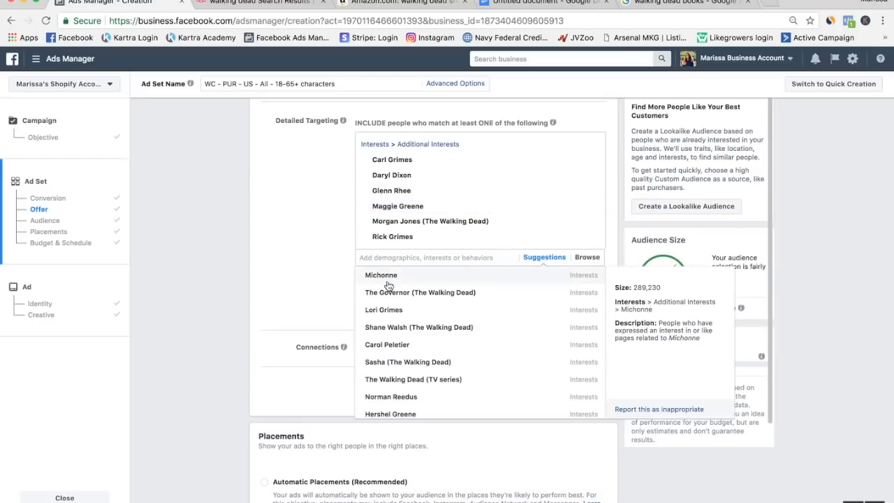
{"action": "left_click", "coordinate": [388, 285]}
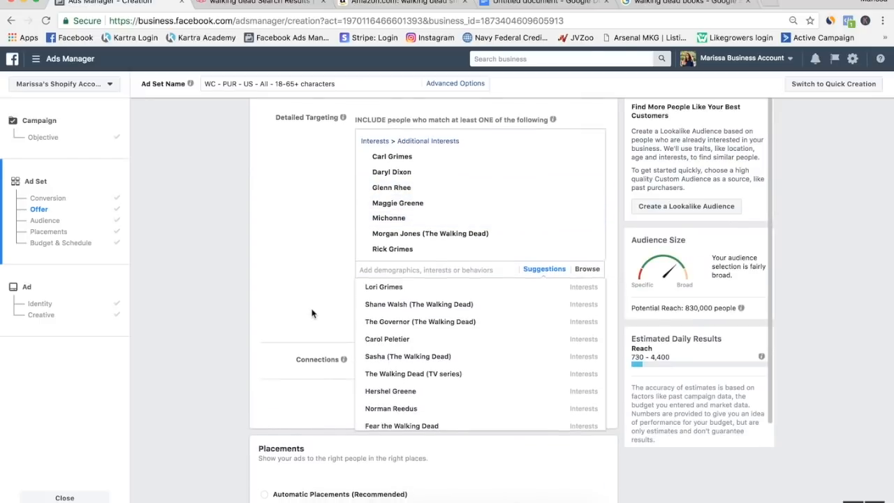
{"action": "scroll", "coordinate": [312, 313], "scroll_direction": "down", "scroll_amount": 1}
{"action": "left_click", "coordinate": [412, 274]}
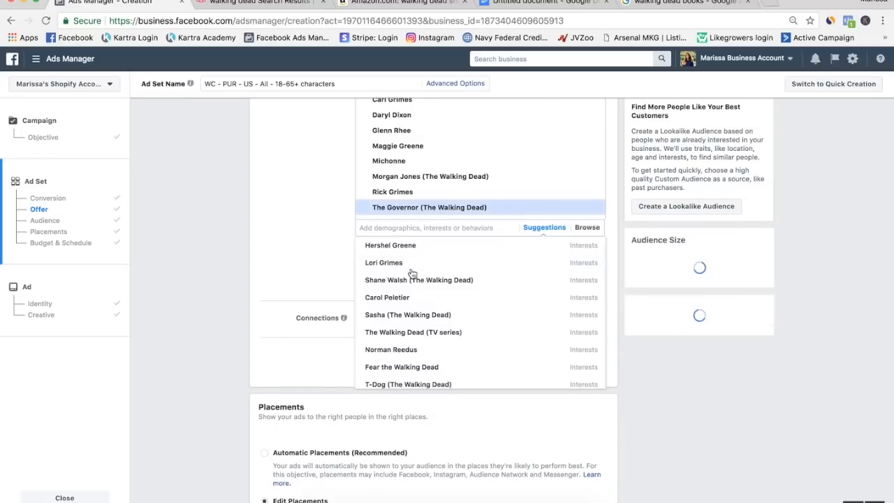
Add the suggested interests Carol Peletier, Sasha (The Walking Dead), Hershel Greene, Shane Walsh (The Walking Dead) and Lori Grimes to the detailed targeting.
{"action": "left_click", "coordinate": [411, 305]}
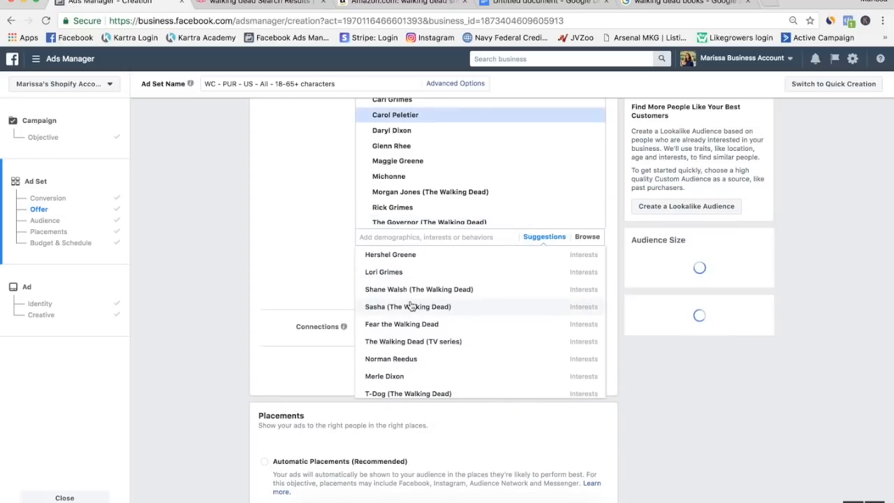
{"action": "left_click", "coordinate": [413, 307]}
{"action": "mouse_move", "coordinate": [402, 329]}
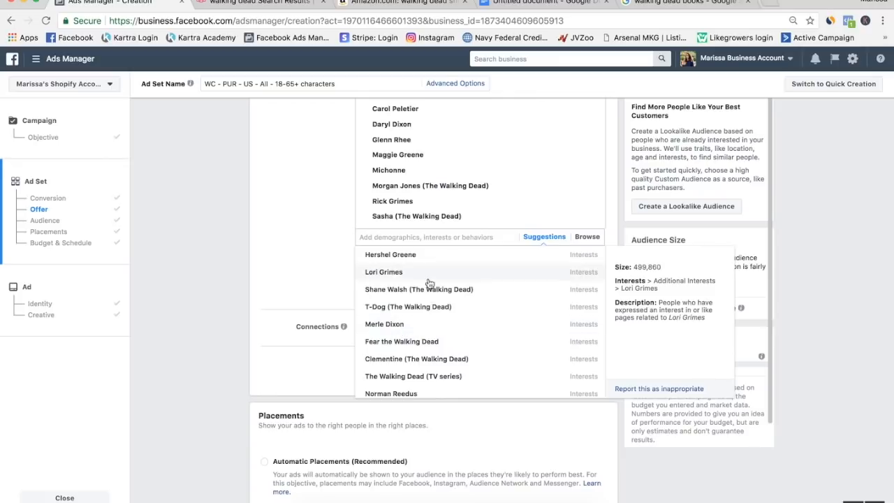
{"action": "left_click", "coordinate": [391, 256]}
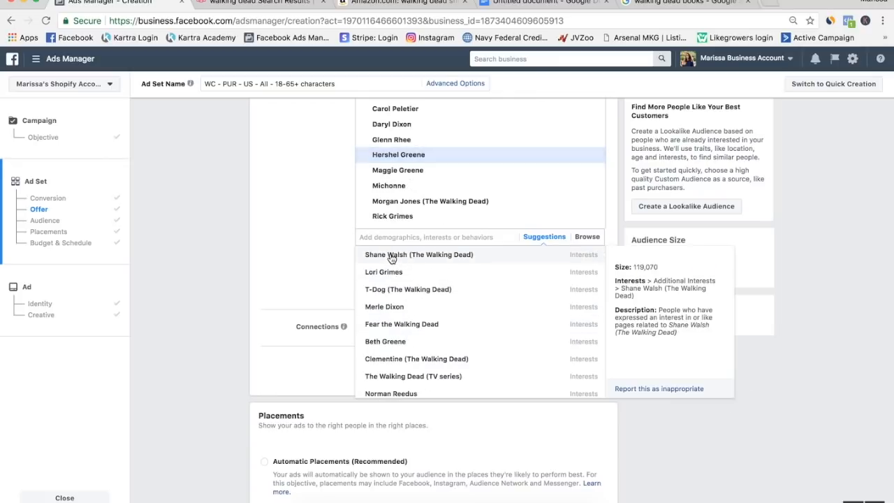
{"action": "left_click", "coordinate": [391, 256]}
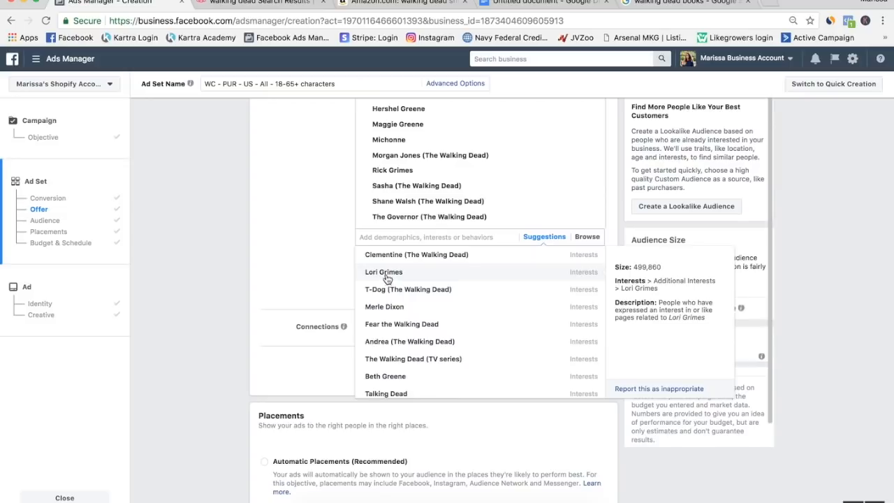
{"action": "left_click", "coordinate": [388, 276]}
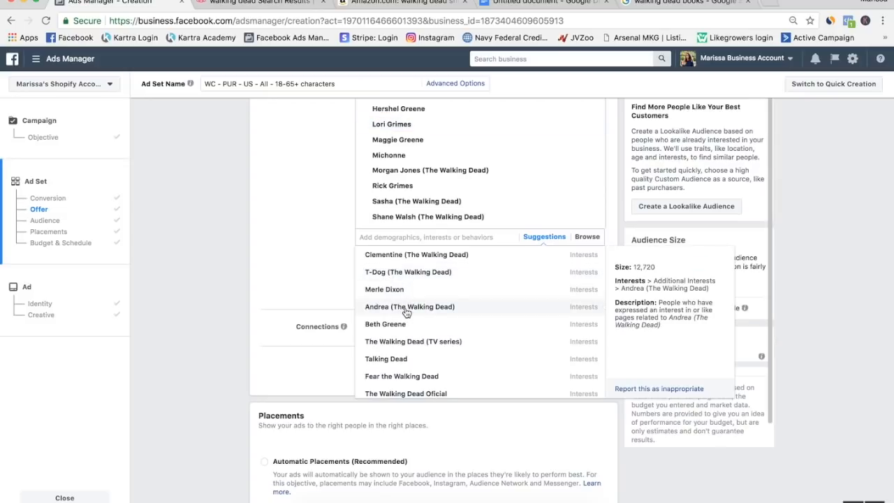
Find Norman Reedus further down the suggested interests, add it to the detailed targeting and close the suggestions.
{"action": "scroll", "coordinate": [407, 312], "scroll_direction": "down", "scroll_amount": 1}
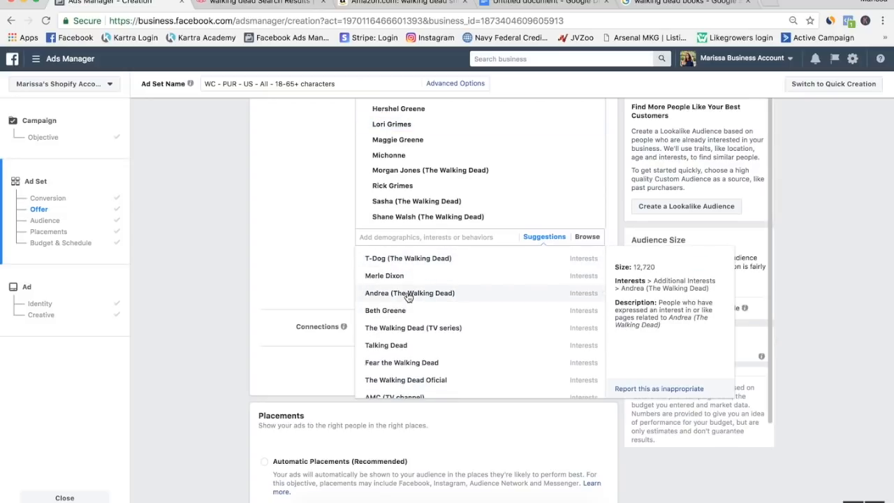
{"action": "scroll", "coordinate": [404, 357], "scroll_direction": "down", "scroll_amount": 5}
{"action": "scroll", "coordinate": [403, 356], "scroll_direction": "down", "scroll_amount": 2}
{"action": "scroll", "coordinate": [403, 357], "scroll_direction": "down", "scroll_amount": 3}
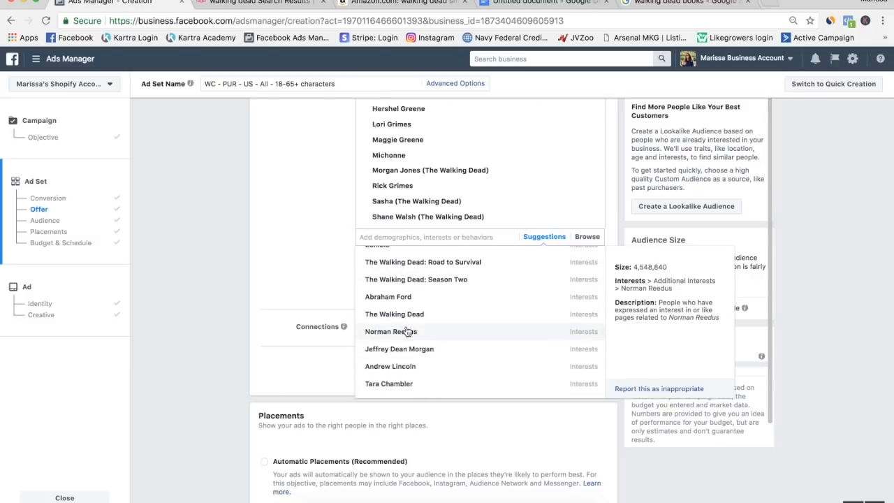
{"action": "left_click", "coordinate": [407, 332]}
{"action": "left_click", "coordinate": [304, 286]}
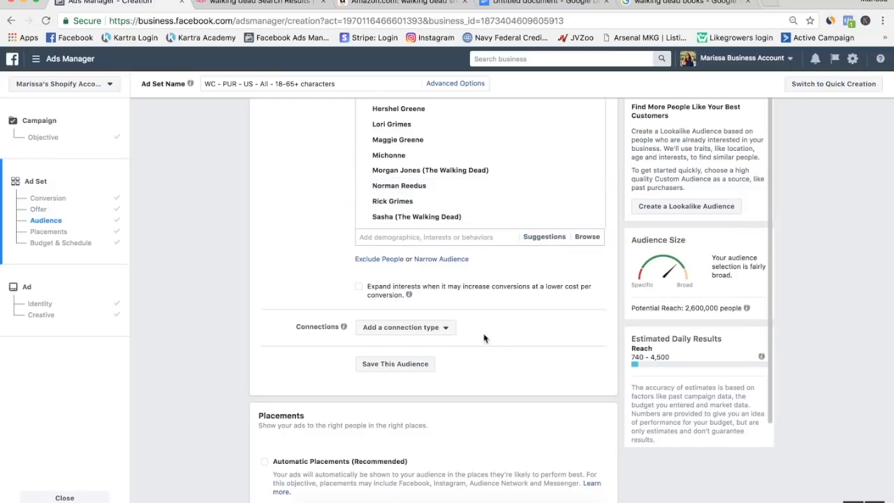
Review the characters ad set's potential reach, placements, and budget and schedule settings.
{"action": "left_click_drag", "start_coordinate": [685, 308], "coordinate": [715, 304]}
{"action": "scroll", "coordinate": [290, 369], "scroll_direction": "up", "scroll_amount": 2}
{"action": "scroll", "coordinate": [289, 365], "scroll_direction": "down", "scroll_amount": 3}
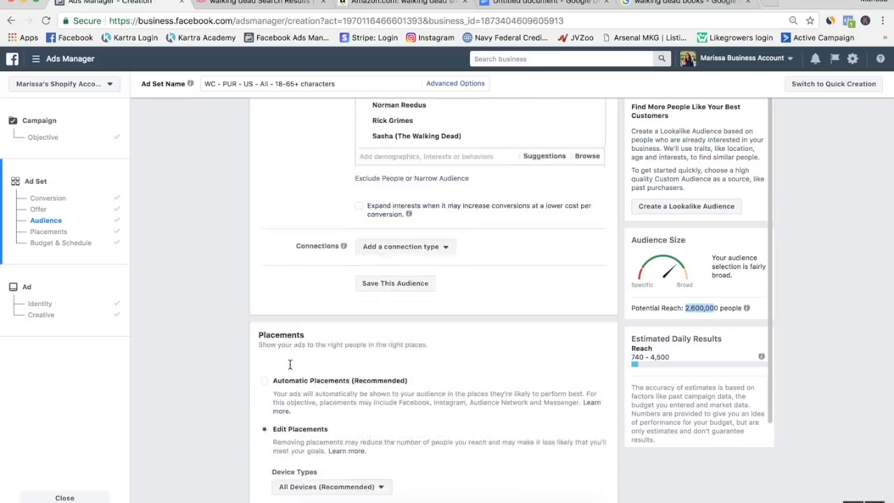
{"action": "scroll", "coordinate": [290, 369], "scroll_direction": "down", "scroll_amount": 2}
{"action": "scroll", "coordinate": [290, 369], "scroll_direction": "down", "scroll_amount": 15}
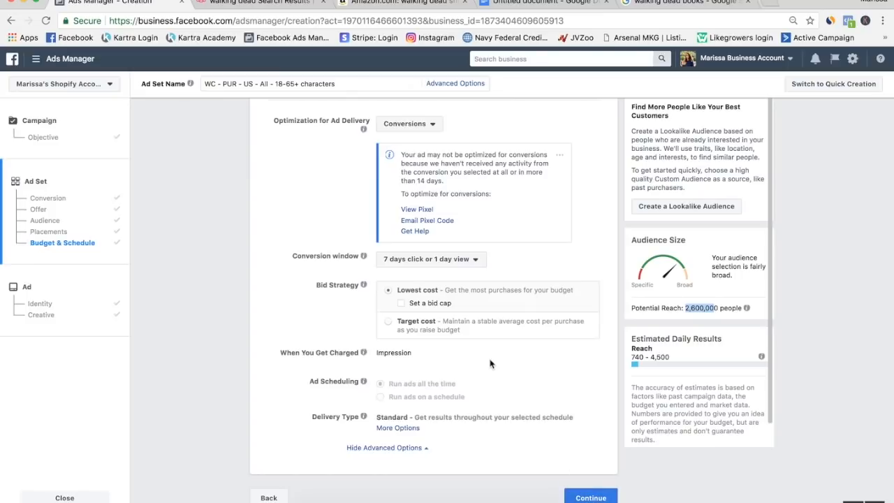
{"action": "scroll", "coordinate": [490, 364], "scroll_direction": "up", "scroll_amount": 15}
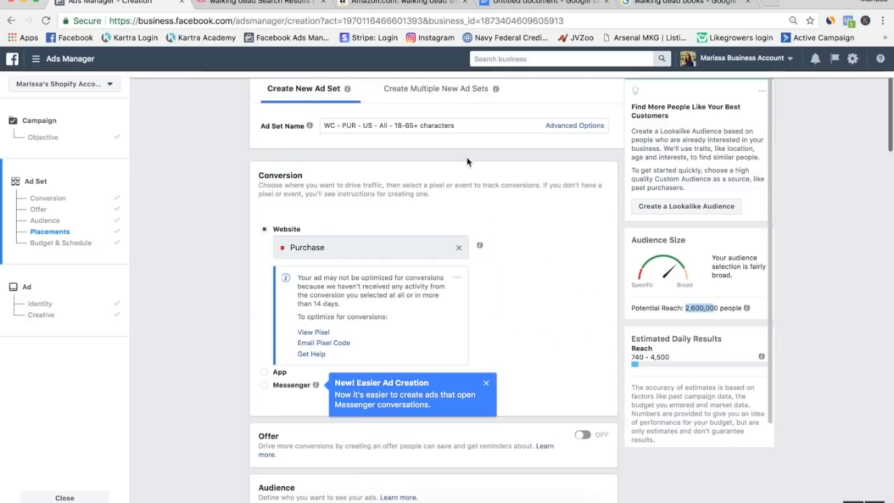
Switch to the Google Docs list and make the Books and Games entries bold.
{"action": "left_click", "coordinate": [513, 3]}
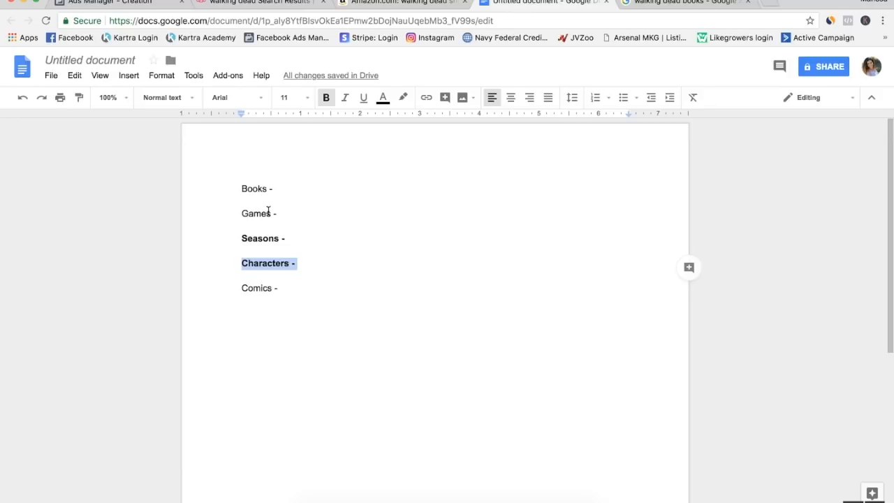
{"action": "left_click_drag", "start_coordinate": [278, 213], "coordinate": [230, 178]}
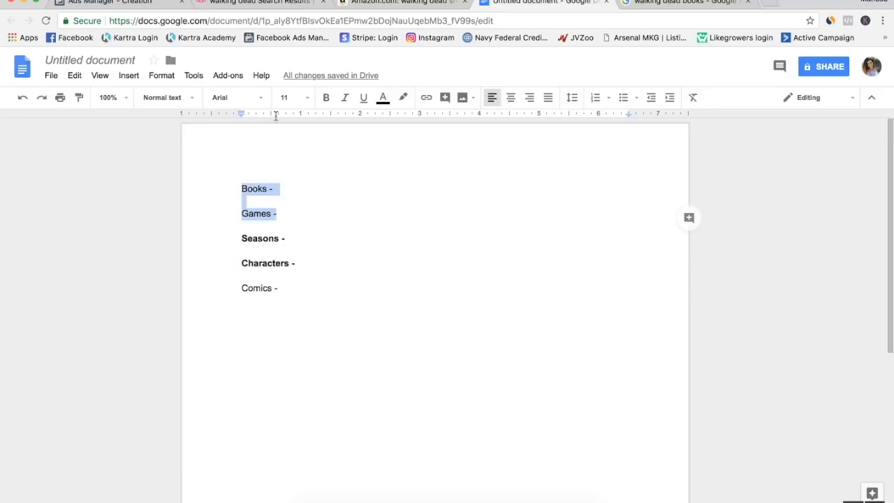
{"action": "left_click", "coordinate": [327, 98]}
Switch back to Ads Manager and rename the ad set as WC - PUR - US - All - 18-65+ games and books.
{"action": "left_click", "coordinate": [132, 2]}
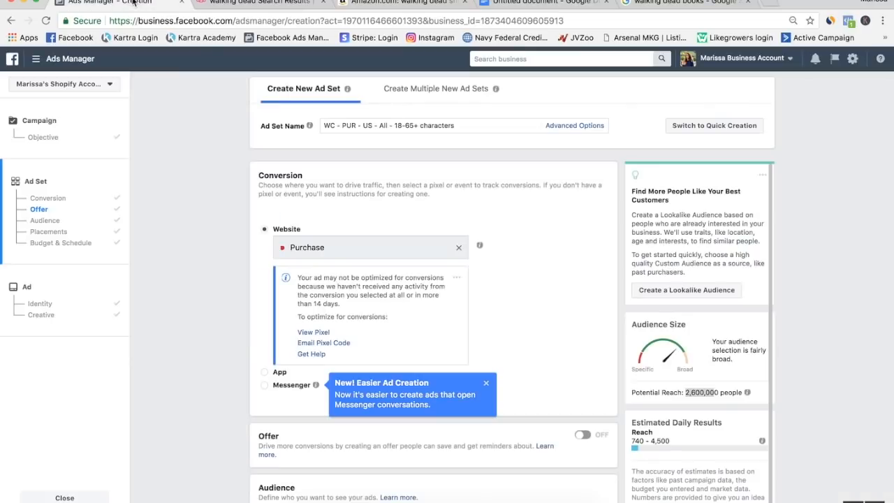
{"action": "left_click_drag", "start_coordinate": [454, 125], "coordinate": [422, 127]}
{"action": "type", "text": "cga"}
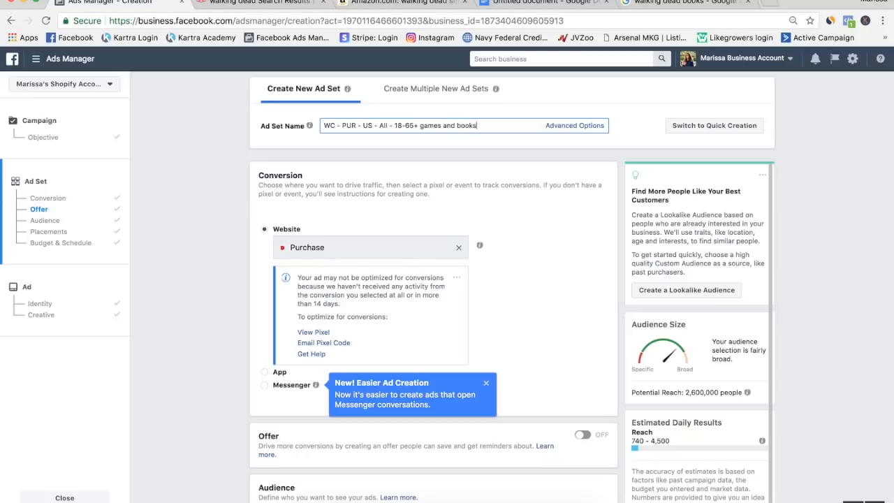
Remove all the character interests from the ad set's detailed targeting.
{"action": "scroll", "coordinate": [197, 367], "scroll_direction": "down", "scroll_amount": 10}
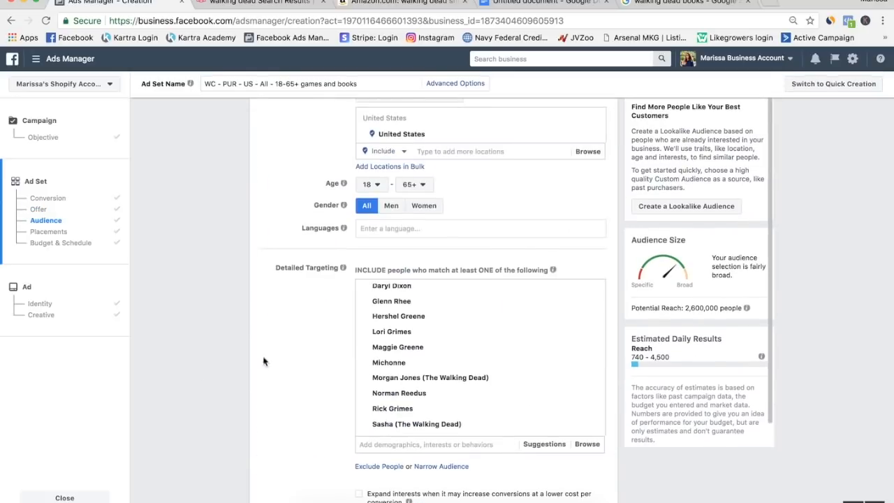
{"action": "scroll", "coordinate": [488, 336], "scroll_direction": "up", "scroll_amount": 3}
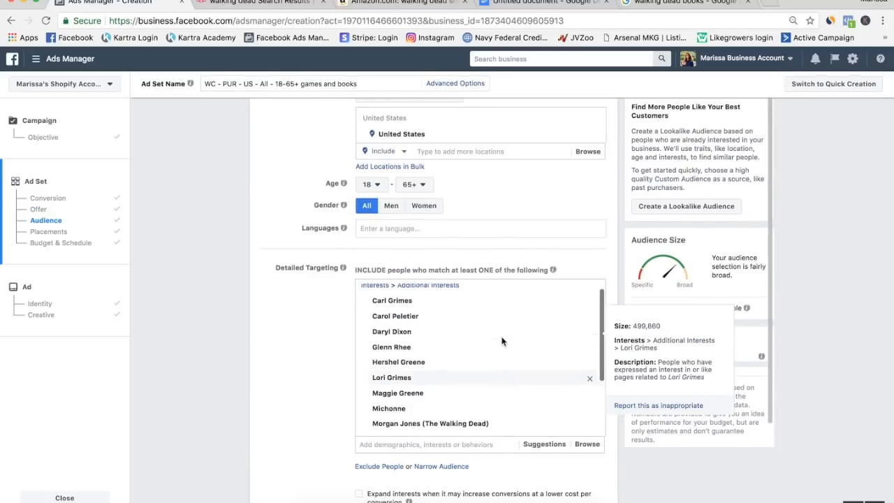
{"action": "left_click", "coordinate": [589, 295]}
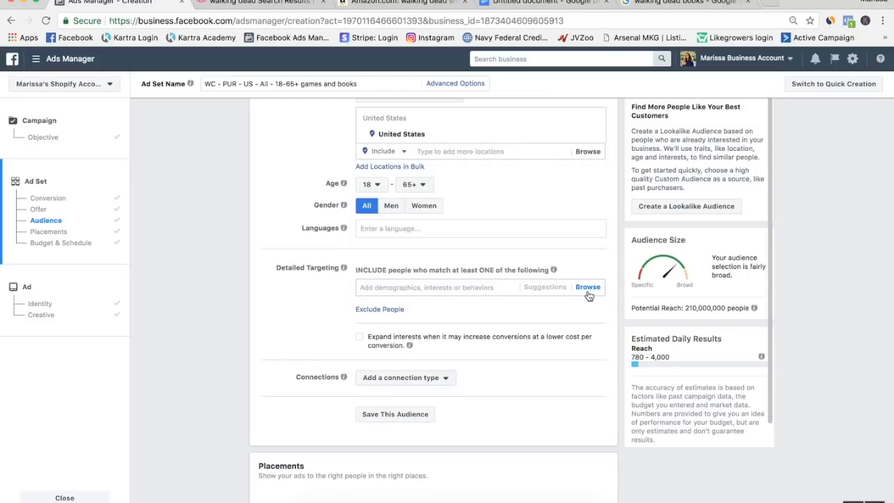
Search detailed targeting for "walking dead" and add the The Walking Dead (video game) interest.
{"action": "left_click", "coordinate": [397, 287]}
{"action": "type", "text": "walking"}
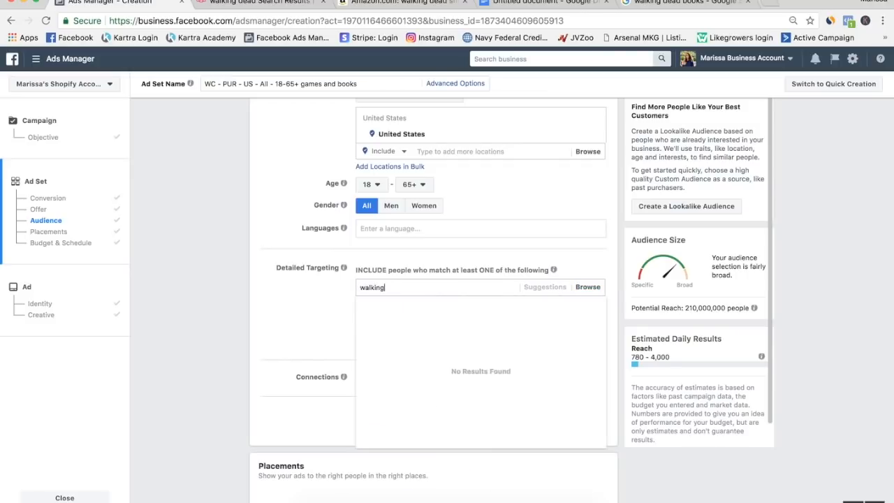
{"action": "type", "text": " dead"}
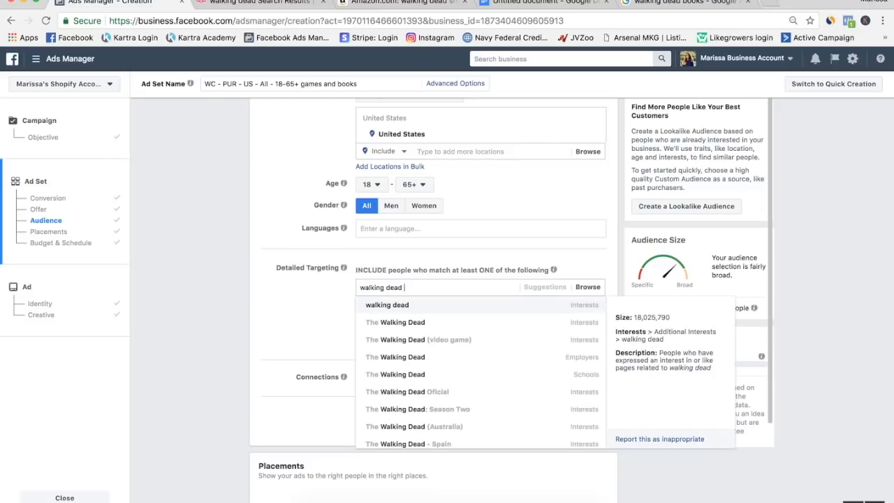
{"action": "left_click", "coordinate": [413, 340]}
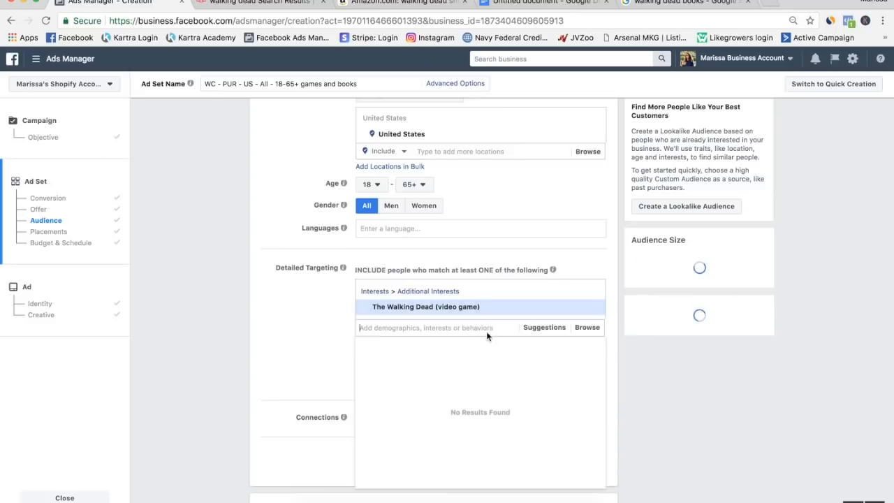
Add the suggested interest The Walking Dead (comic book) to the detailed targeting.
{"action": "left_click", "coordinate": [536, 330]}
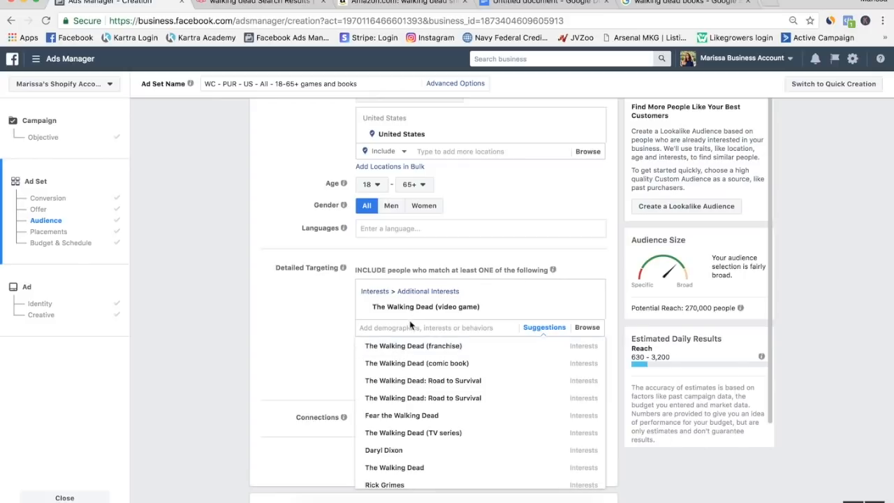
{"action": "mouse_move", "coordinate": [409, 312]}
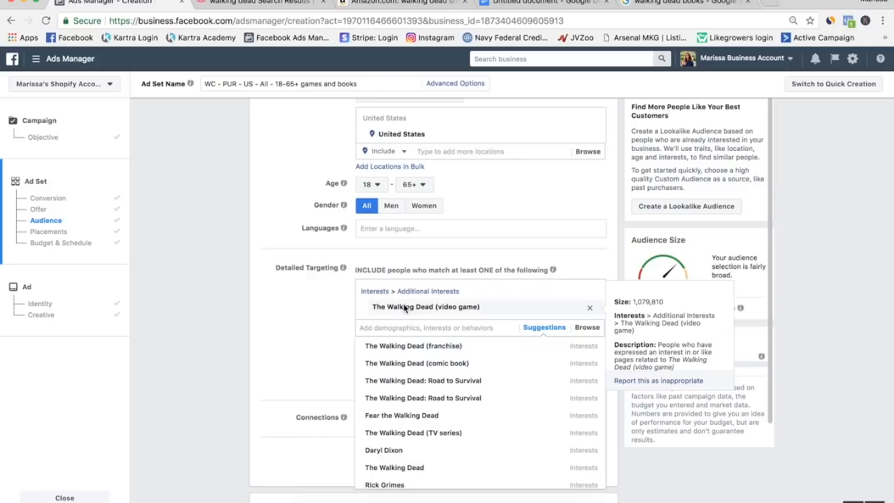
{"action": "left_click", "coordinate": [419, 370]}
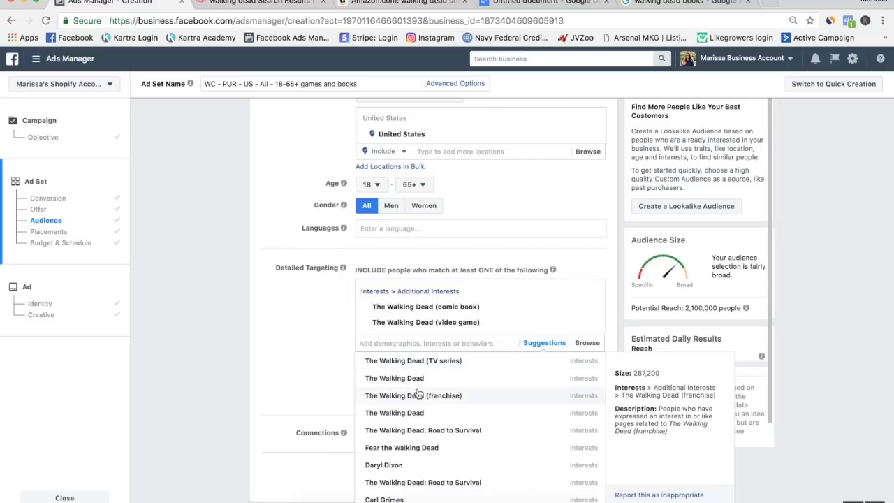
Look through the remaining suggestions, search for "the walking dead game" and add the AMC The Walking Dead Social Game interest.
{"action": "scroll", "coordinate": [424, 447], "scroll_direction": "down", "scroll_amount": 2}
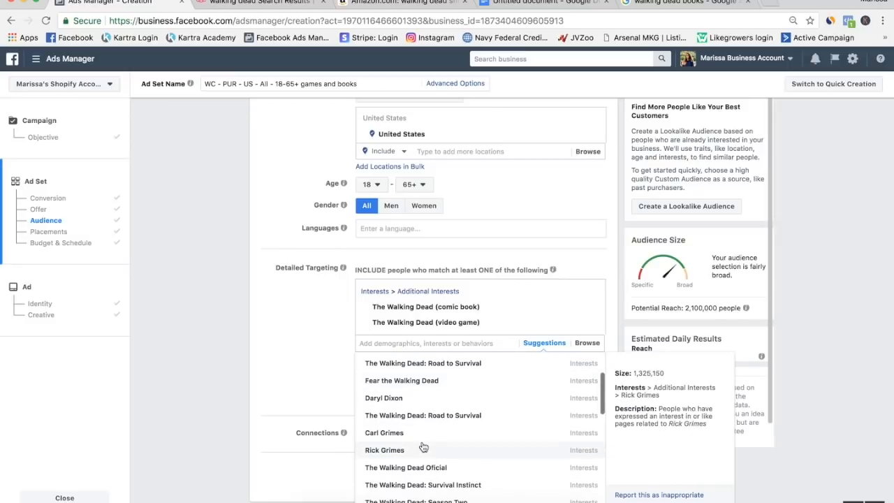
{"action": "scroll", "coordinate": [423, 447], "scroll_direction": "down", "scroll_amount": 2}
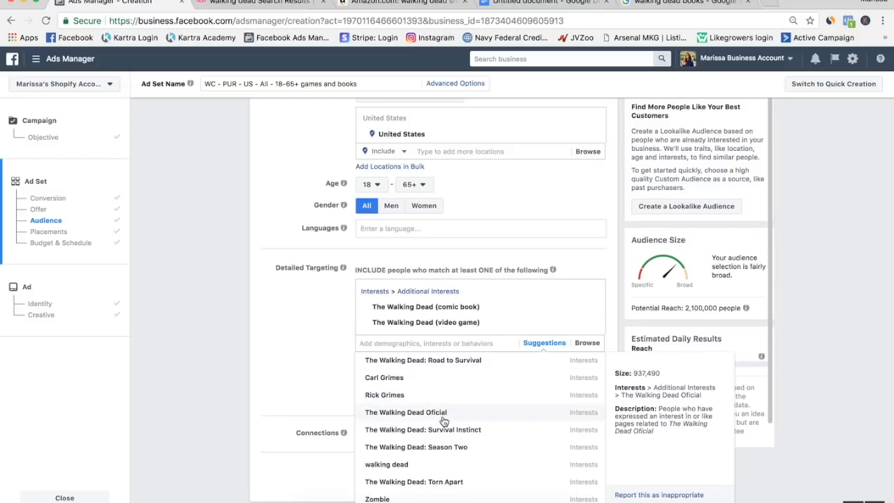
{"action": "scroll", "coordinate": [443, 421], "scroll_direction": "down", "scroll_amount": 7}
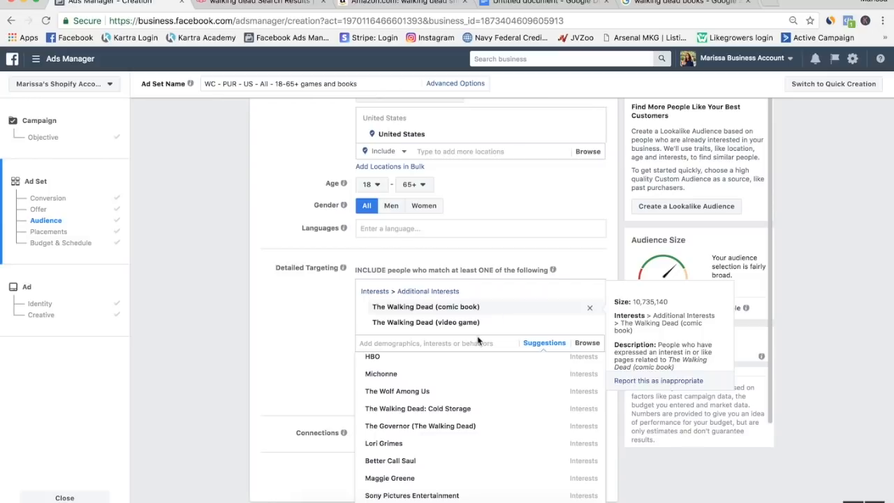
{"action": "left_click", "coordinate": [447, 343]}
{"action": "type", "text": "the walking dead game"}
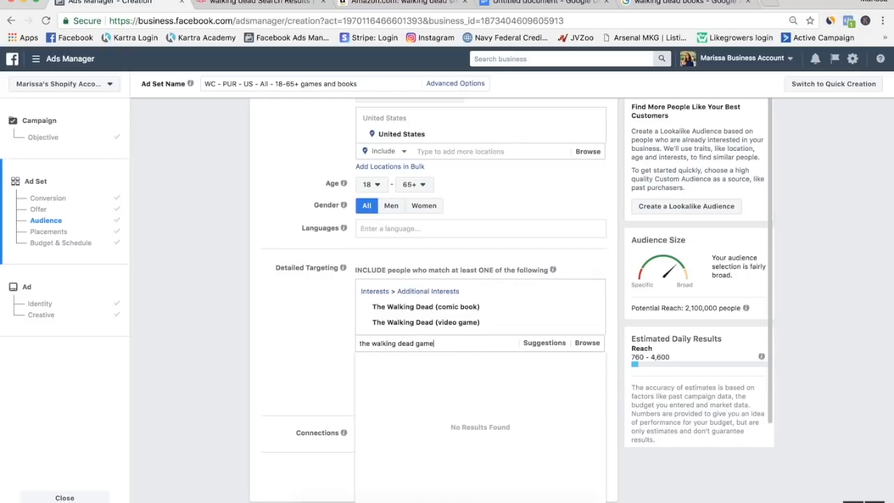
{"action": "left_click", "coordinate": [440, 364]}
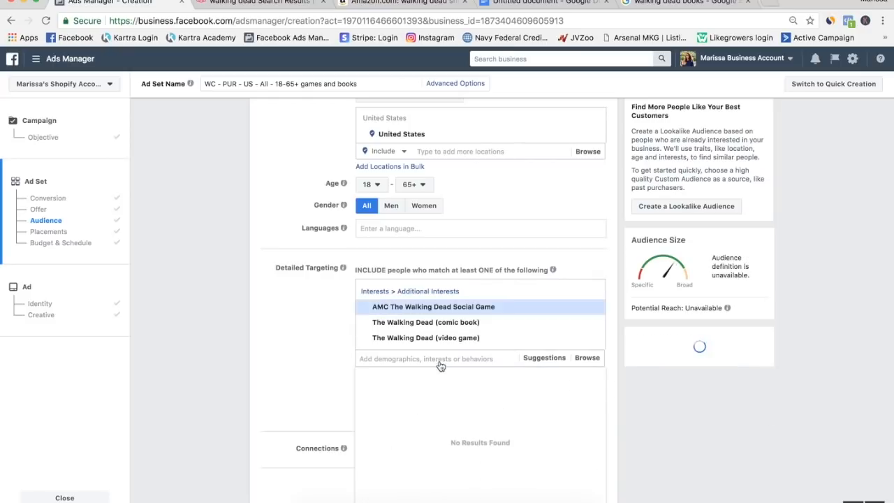
Add the suggested interest AMC The Walking Dead Social Game: Chronicles to the detailed targeting.
{"action": "left_click", "coordinate": [544, 359]}
{"action": "mouse_move", "coordinate": [437, 383]}
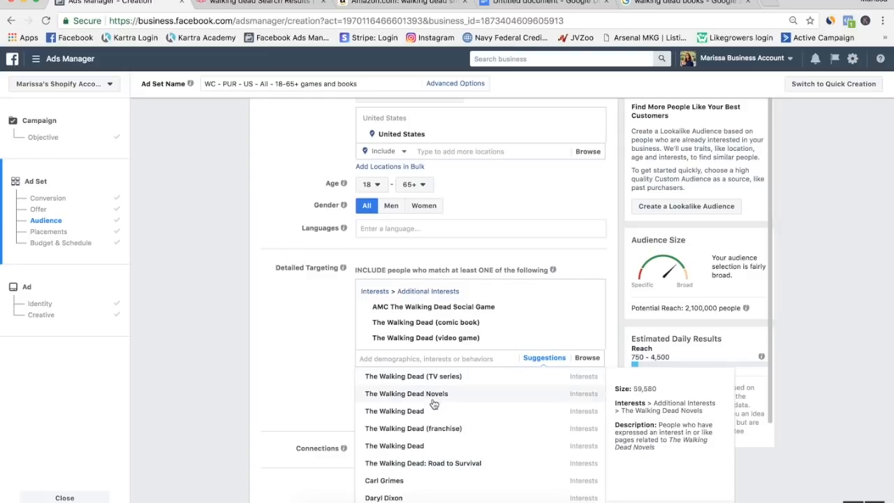
{"action": "left_click", "coordinate": [437, 431]}
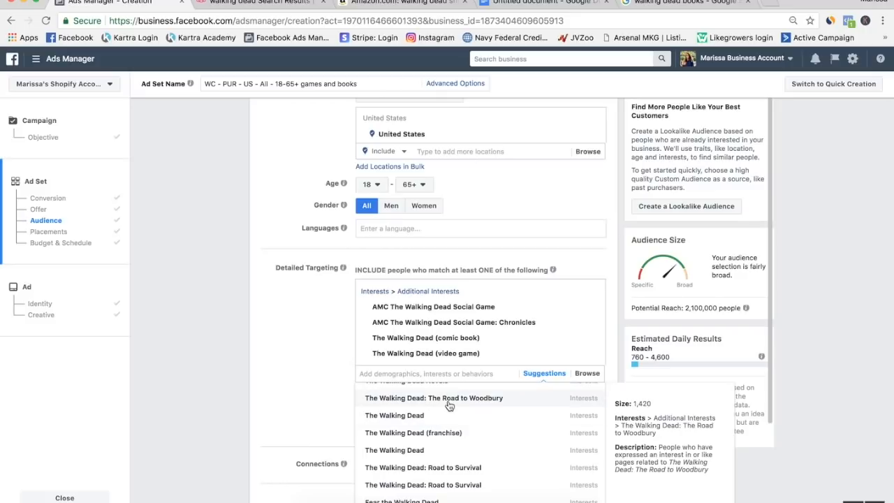
Add the suggested interest The Walking Dead: The Road to Woodbury to the detailed targeting and check the audience's potential reach.
{"action": "left_click", "coordinate": [449, 402]}
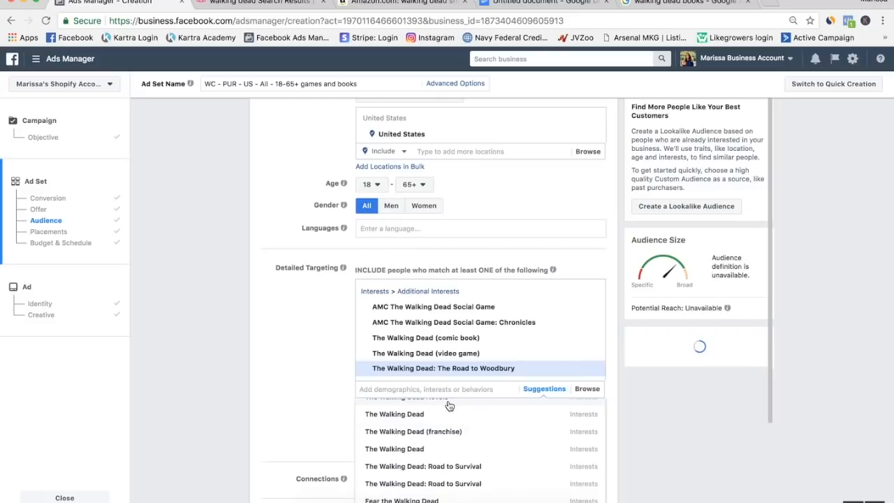
{"action": "left_click", "coordinate": [281, 383]}
{"action": "scroll", "coordinate": [412, 370], "scroll_direction": "up", "scroll_amount": 2}
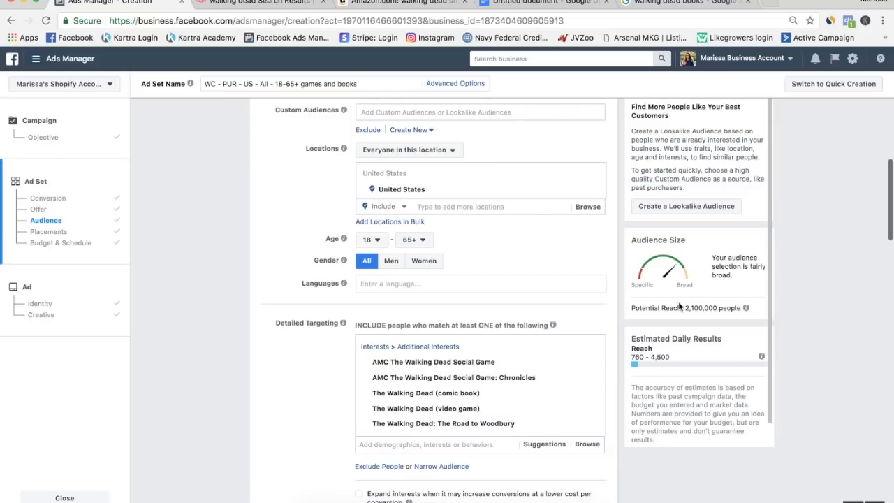
{"action": "left_click_drag", "start_coordinate": [685, 306], "coordinate": [720, 307]}
{"action": "scroll", "coordinate": [625, 371], "scroll_direction": "down", "scroll_amount": 1}
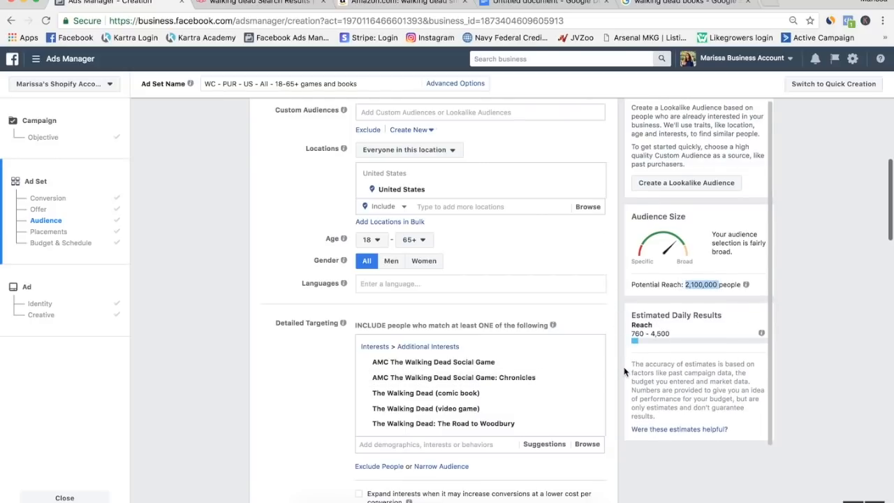
Leave ad set creation for the campaign list and display the ad sets of the WC - PUR - toothbox - IG campaign.
{"action": "scroll", "coordinate": [865, 439], "scroll_direction": "down", "scroll_amount": 15}
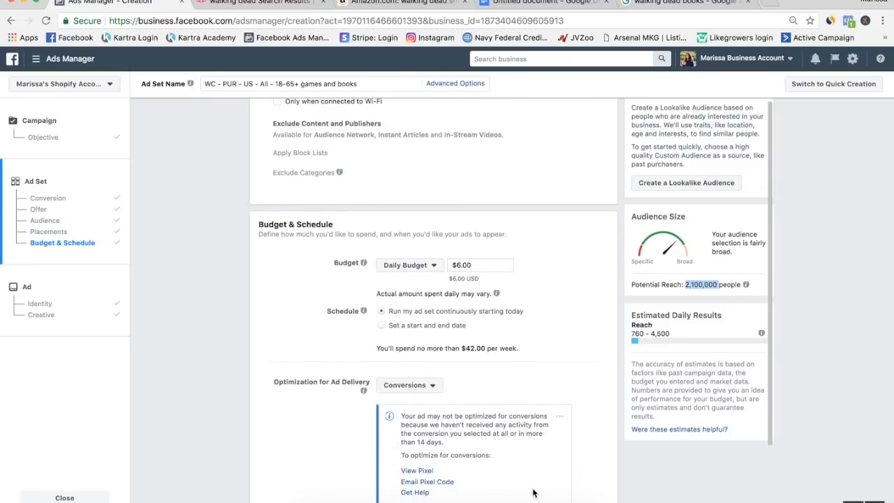
{"action": "scroll", "coordinate": [533, 493], "scroll_direction": "down", "scroll_amount": 5}
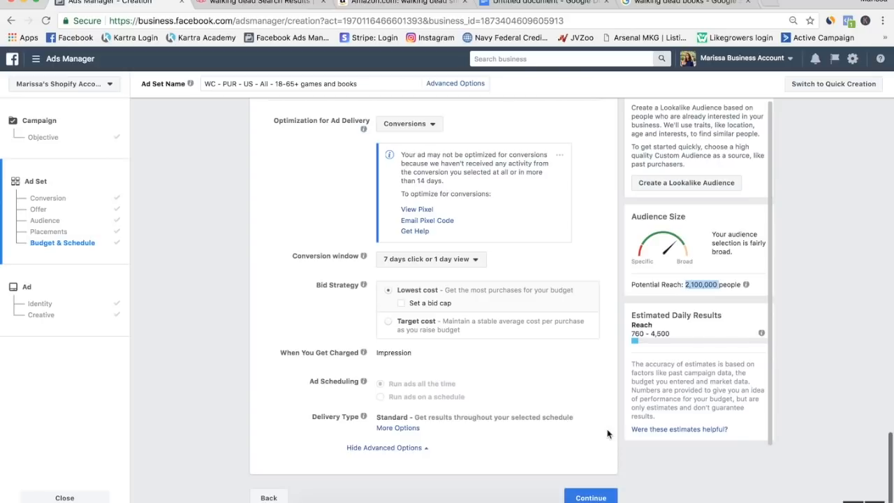
{"action": "scroll", "coordinate": [273, 380], "scroll_direction": "up", "scroll_amount": 20}
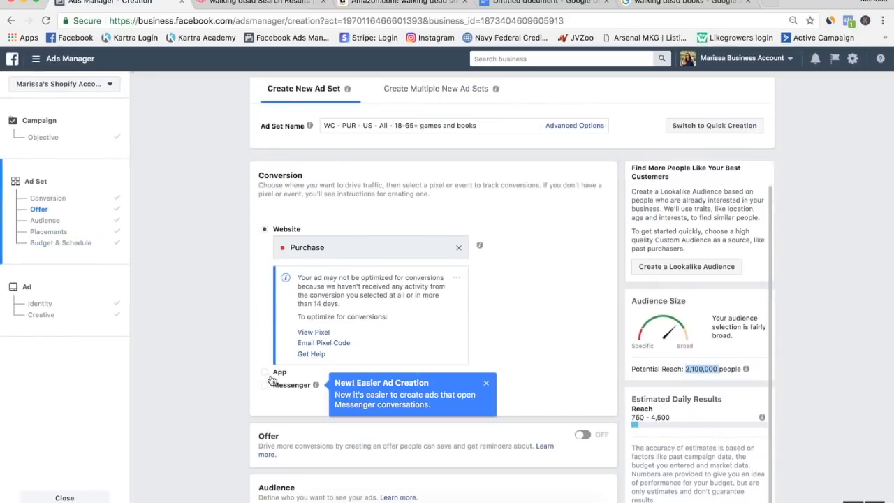
{"action": "left_click", "coordinate": [35, 61]}
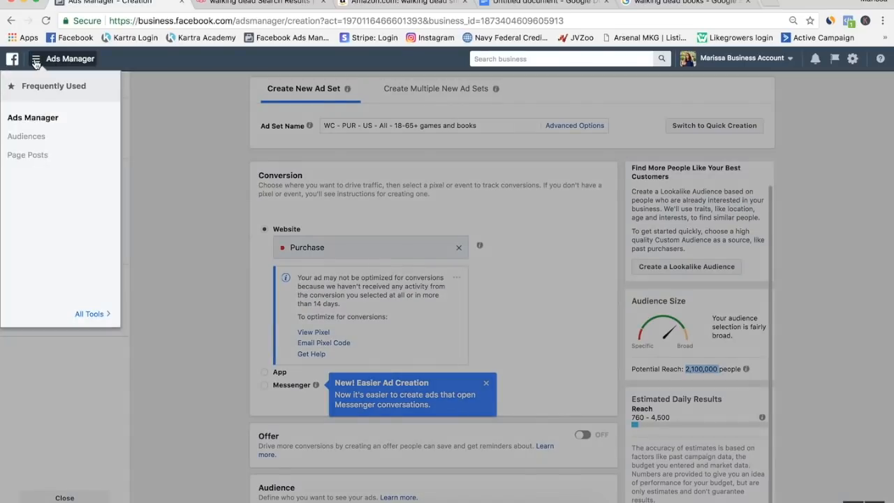
{"action": "left_click", "coordinate": [33, 120]}
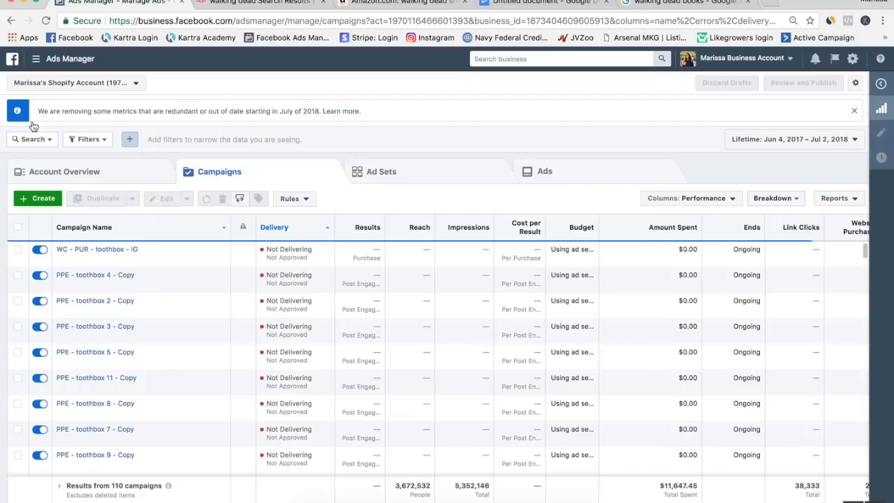
{"action": "left_click", "coordinate": [18, 250]}
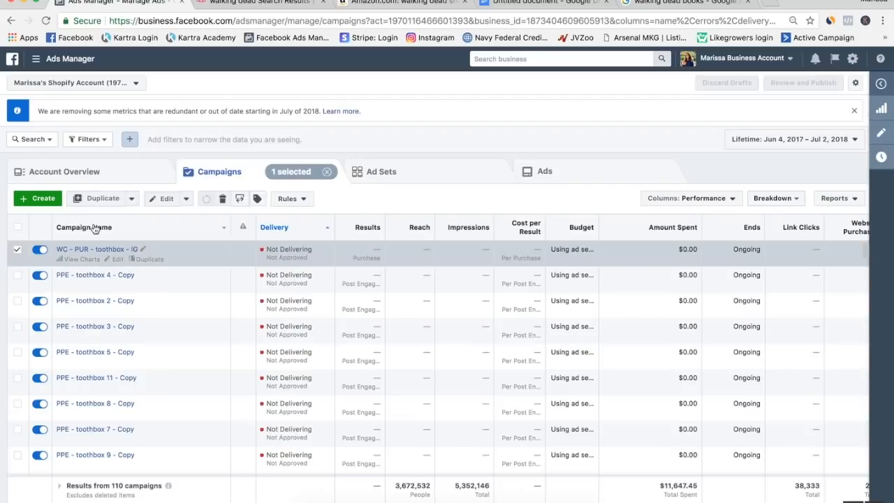
{"action": "left_click", "coordinate": [422, 178]}
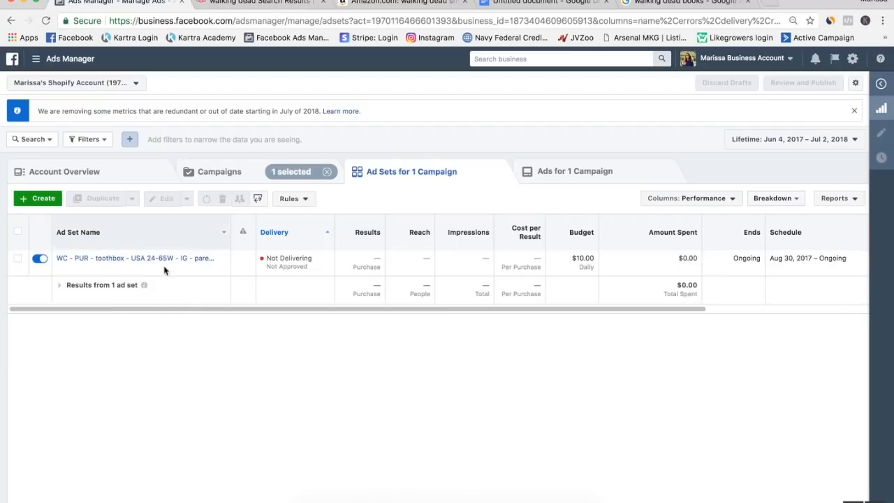
Duplicate the parents baby brands ad set once into its original campaign and close the copy's editor without publishing the draft.
{"action": "left_click", "coordinate": [19, 259]}
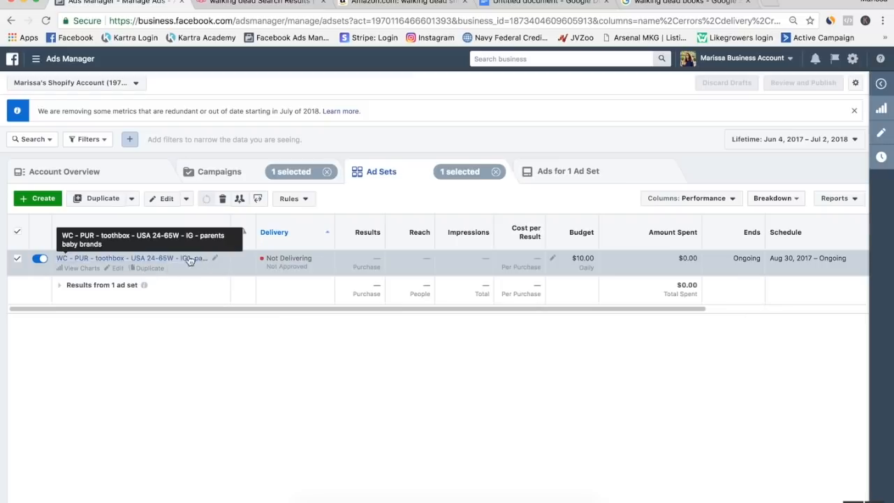
{"action": "left_click", "coordinate": [102, 200]}
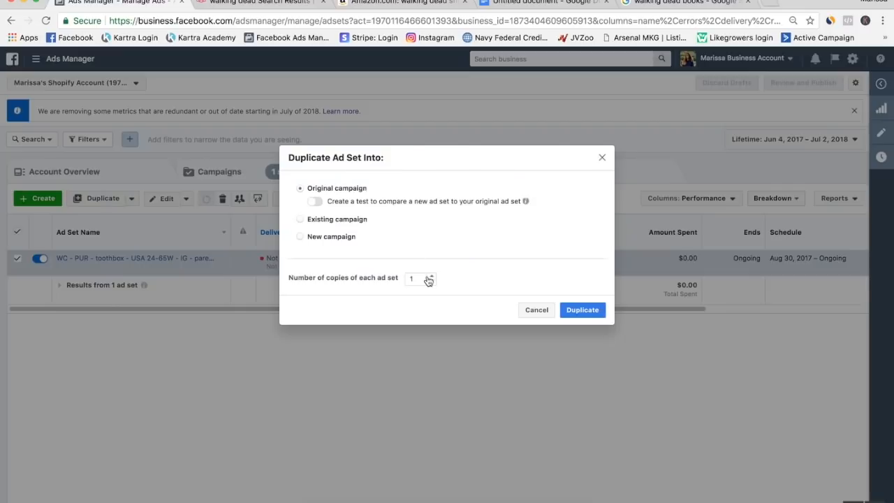
{"action": "left_click", "coordinate": [585, 311]}
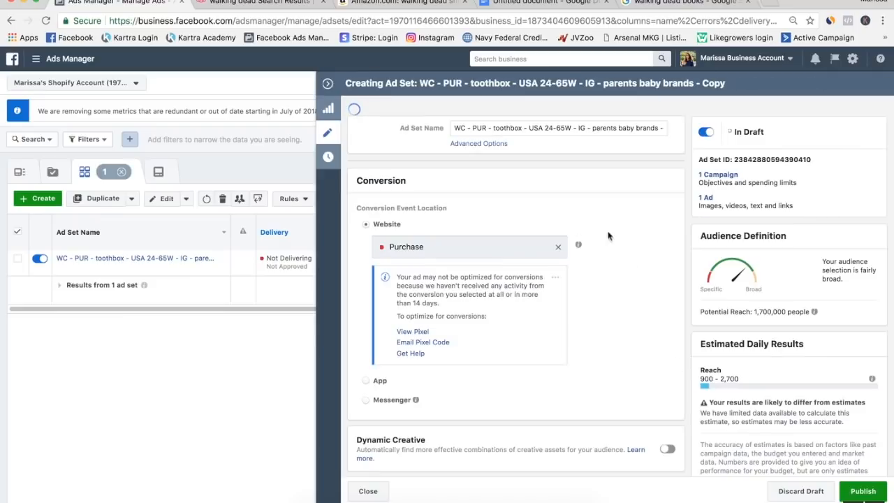
{"action": "scroll", "coordinate": [517, 275], "scroll_direction": "down", "scroll_amount": 5}
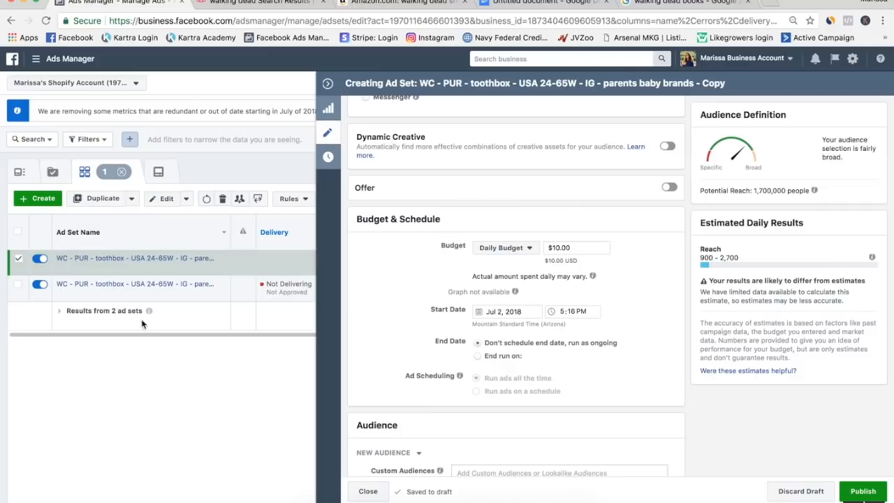
{"action": "left_click", "coordinate": [328, 83]}
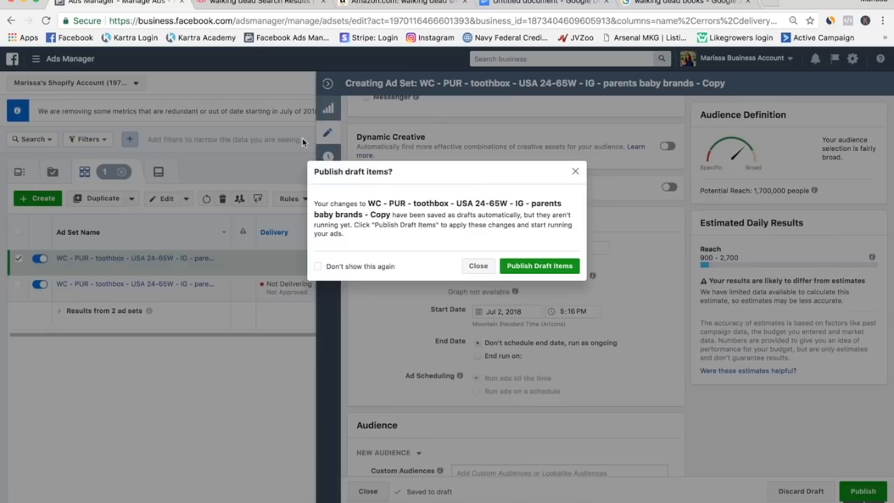
{"action": "left_click", "coordinate": [478, 266]}
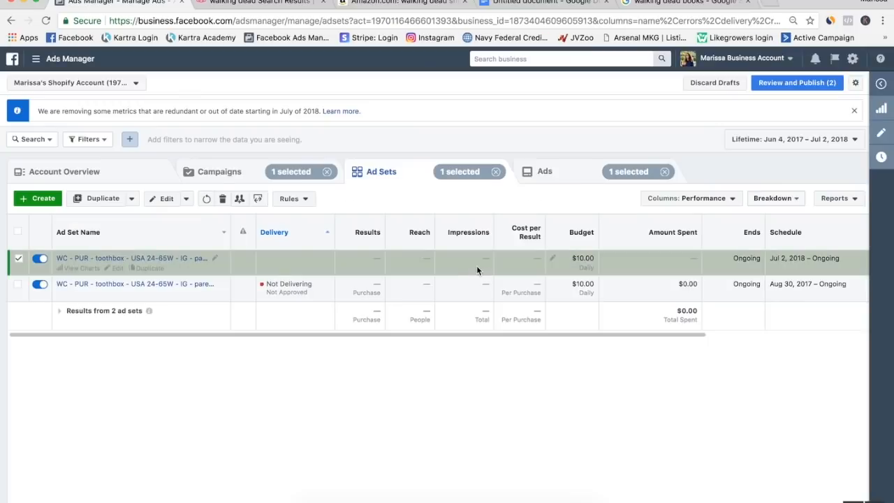